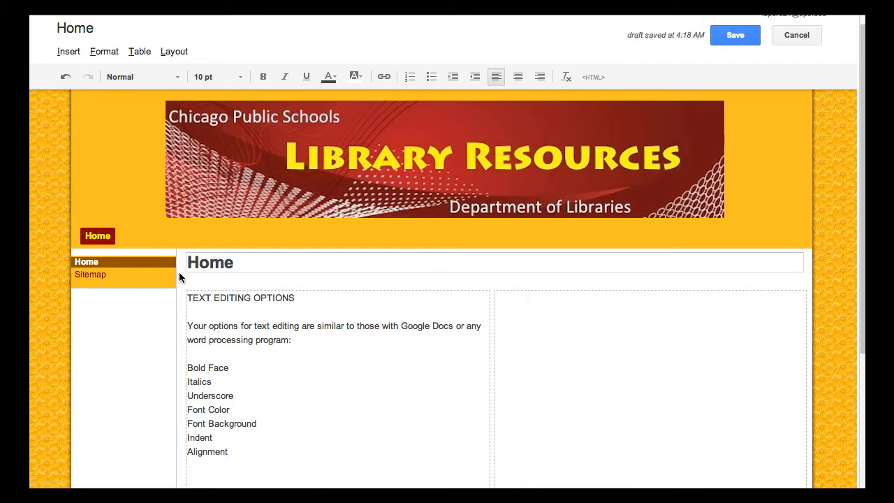
Set the TEXT EDITING OPTIONS heading to 12 pt and make it bold
left_click(177, 81)
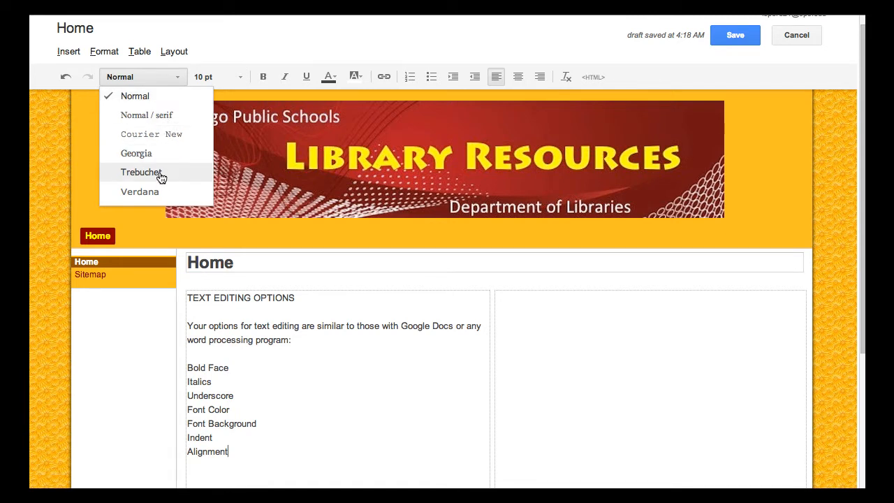
left_click(306, 298)
left_click_drag(306, 297, 178, 295)
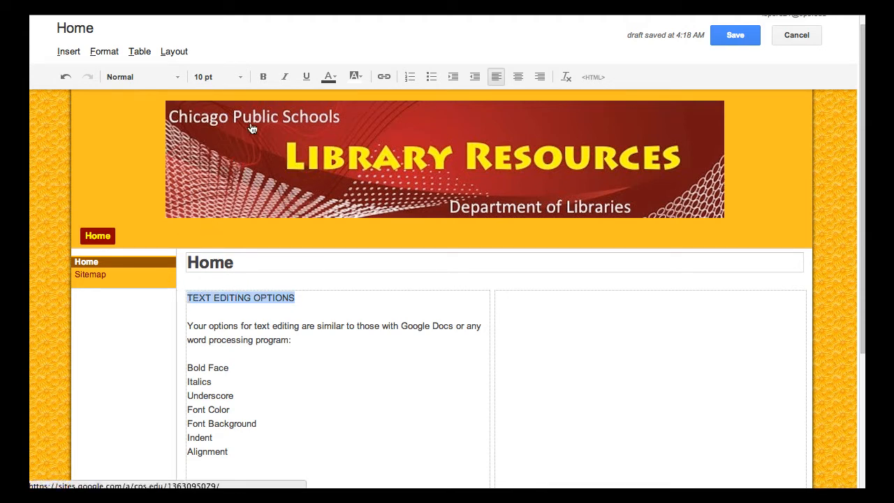
left_click(241, 77)
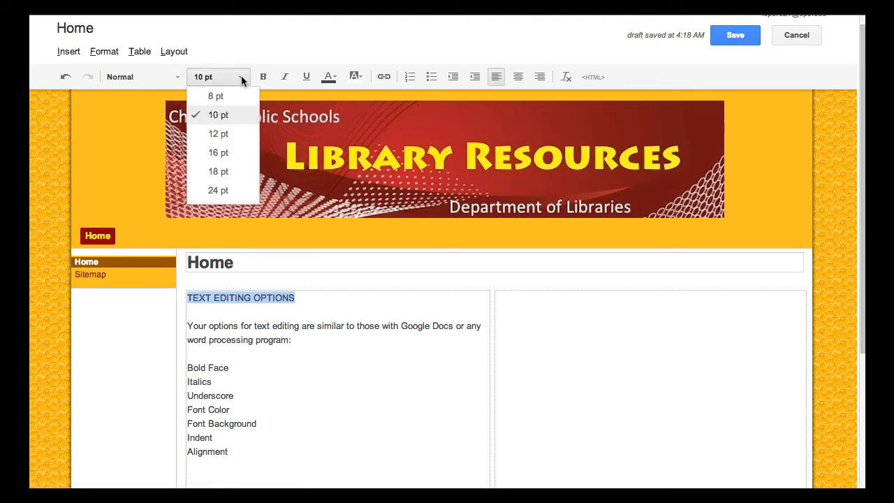
left_click(238, 134)
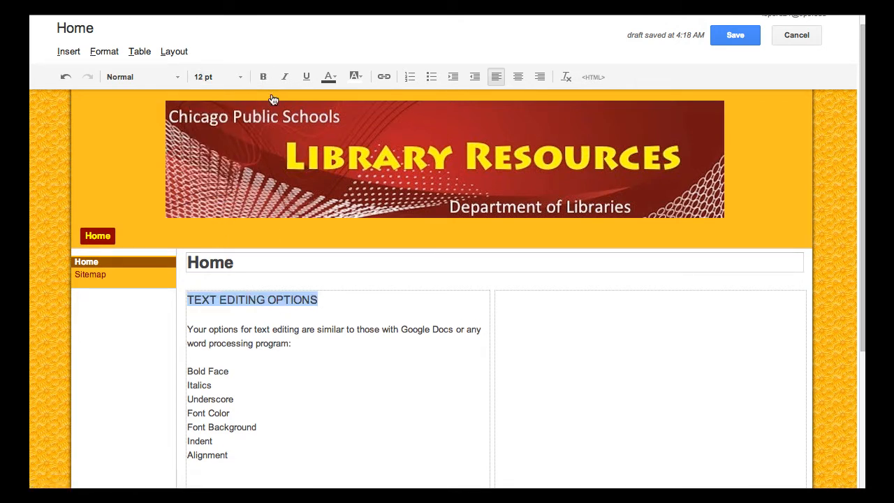
left_click(331, 300)
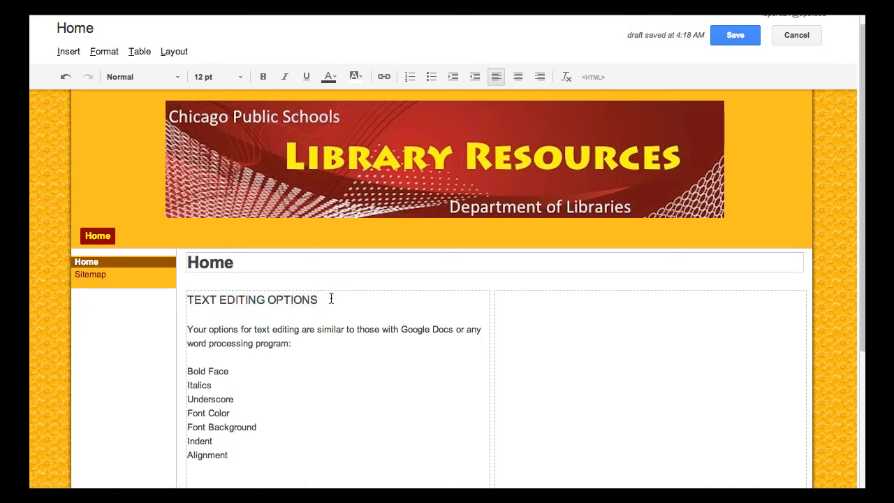
left_click_drag(333, 301, 182, 288)
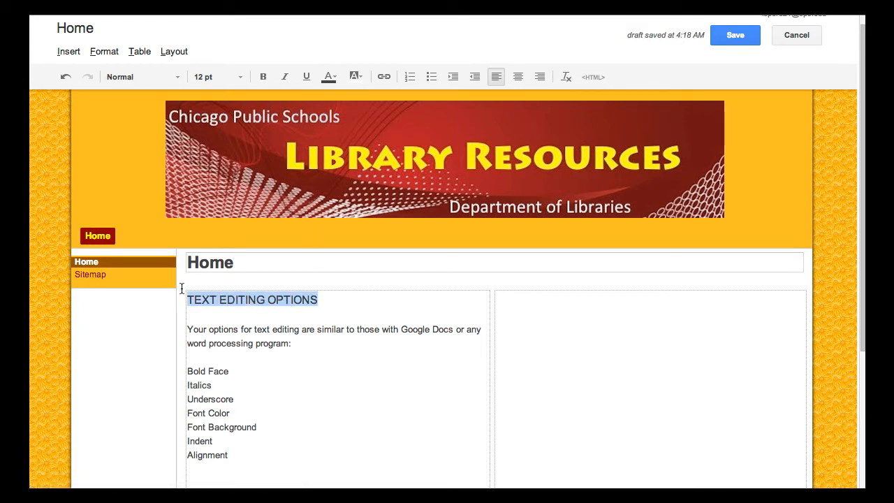
left_click(264, 77)
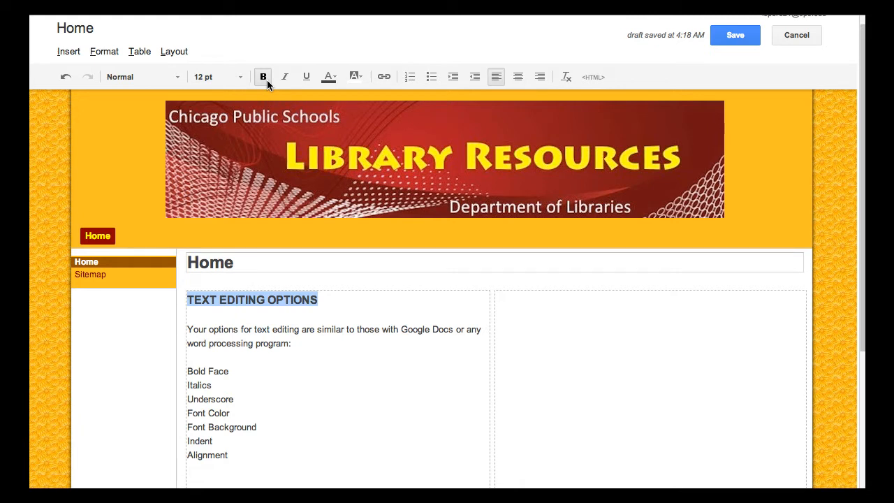
Italicize the introductory sentence that begins "Your options for text editing are similar"
left_click(294, 343)
left_click_drag(294, 343, 180, 329)
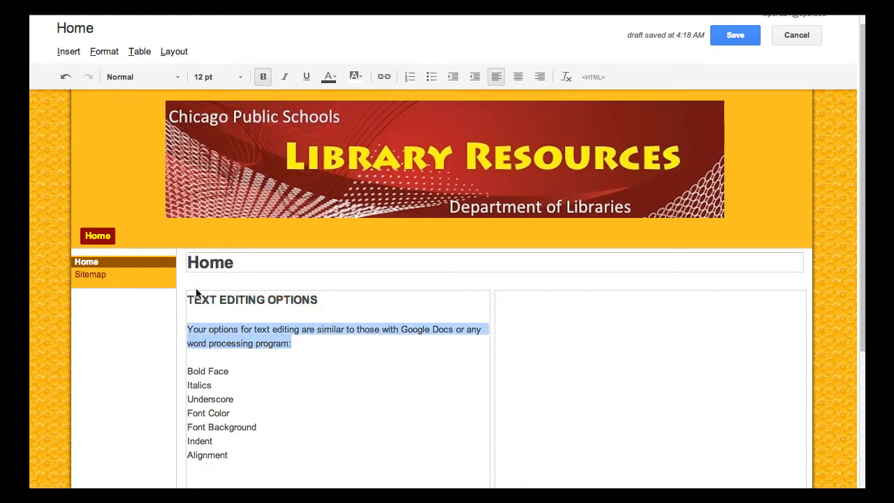
left_click(285, 77)
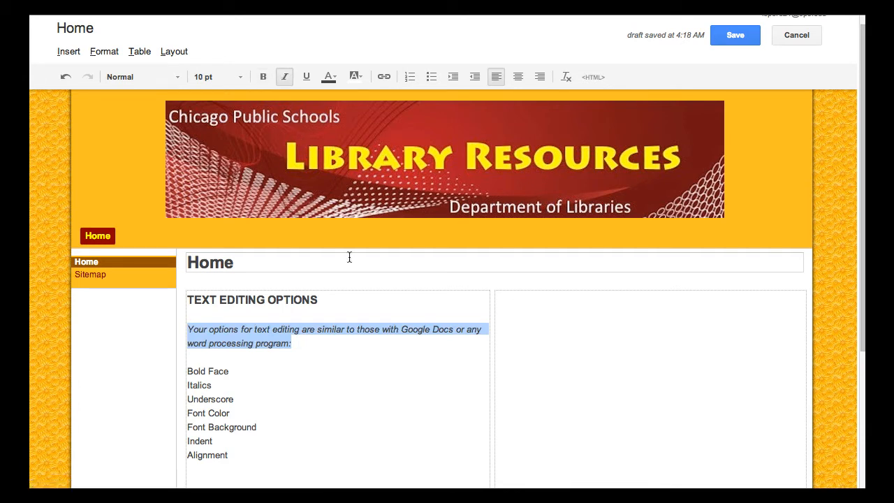
left_click(360, 397)
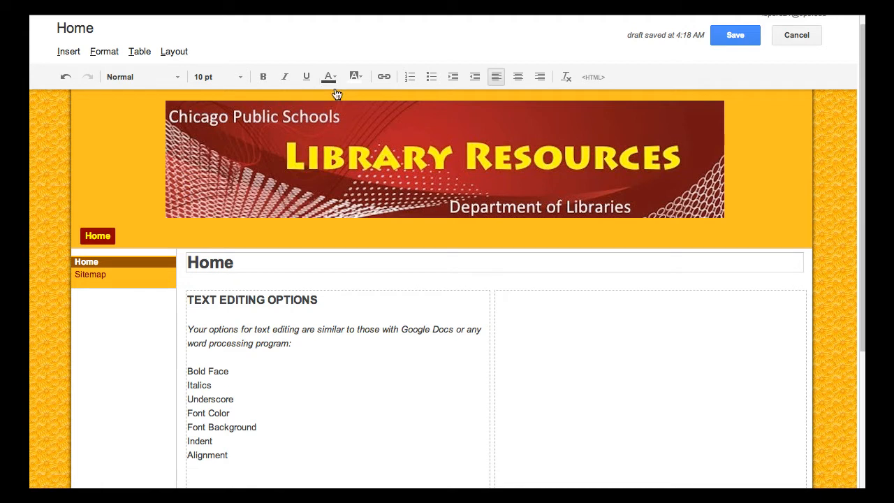
Give the TEXT EDITING OPTIONS heading a dark red font color and a bright yellow text background
left_click_drag(323, 301, 182, 299)
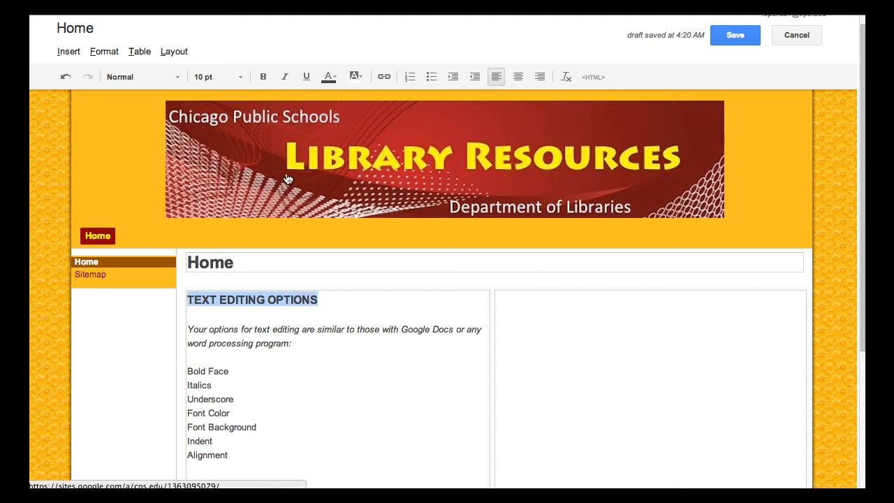
left_click(333, 81)
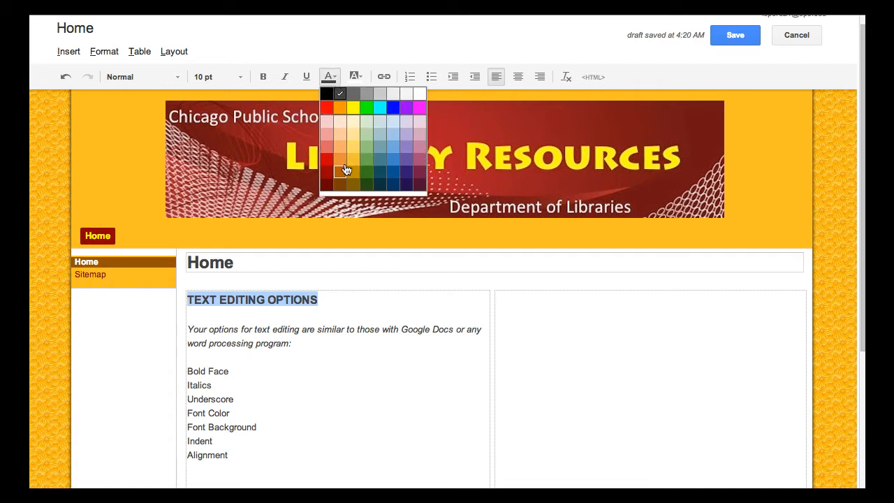
left_click(327, 184)
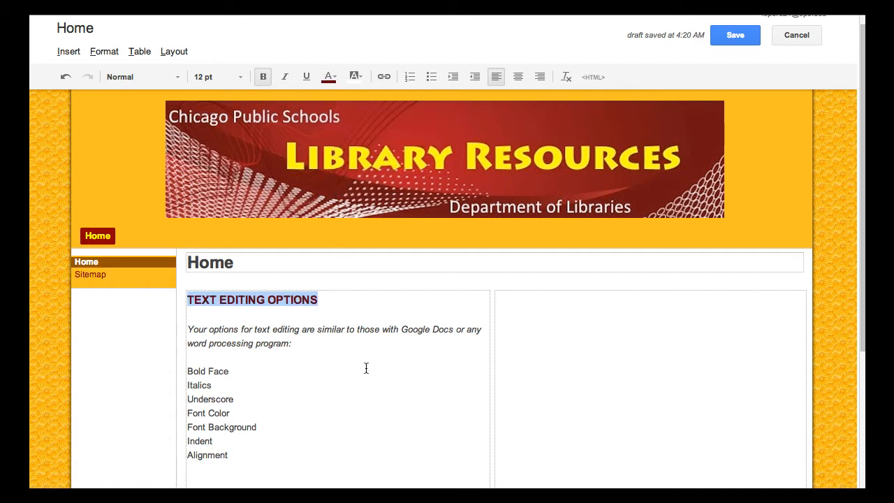
left_click(359, 77)
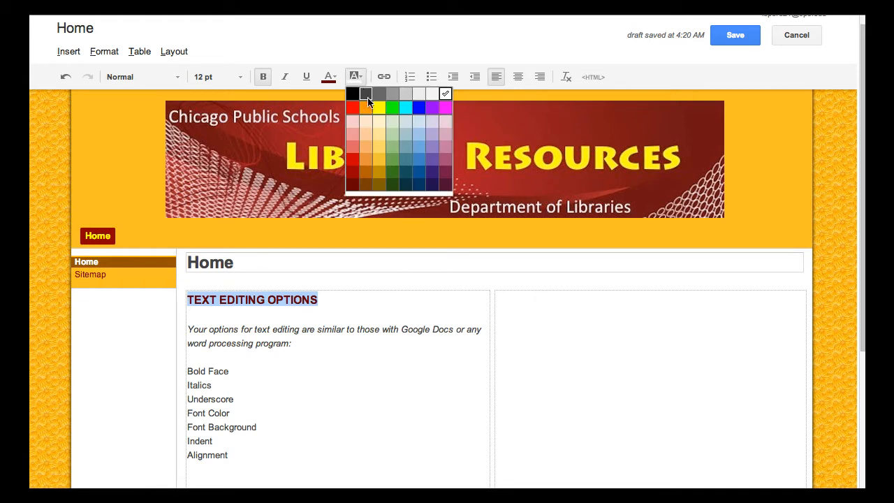
left_click(379, 112)
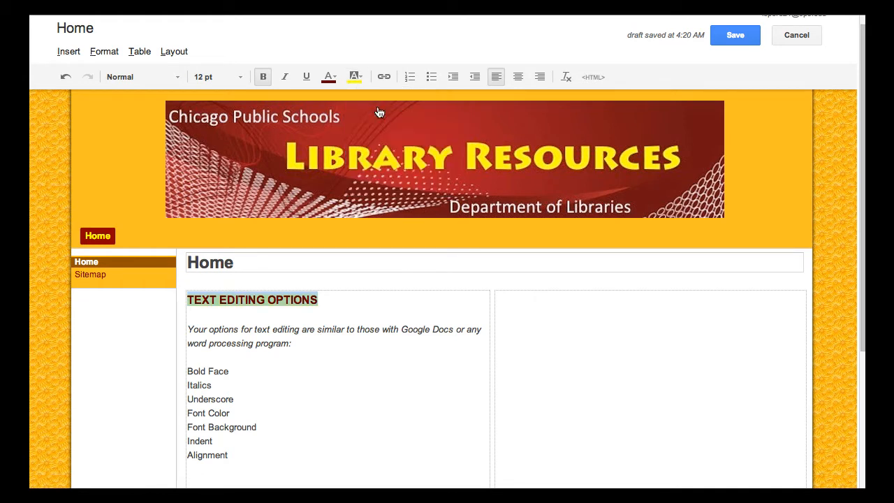
left_click(402, 445)
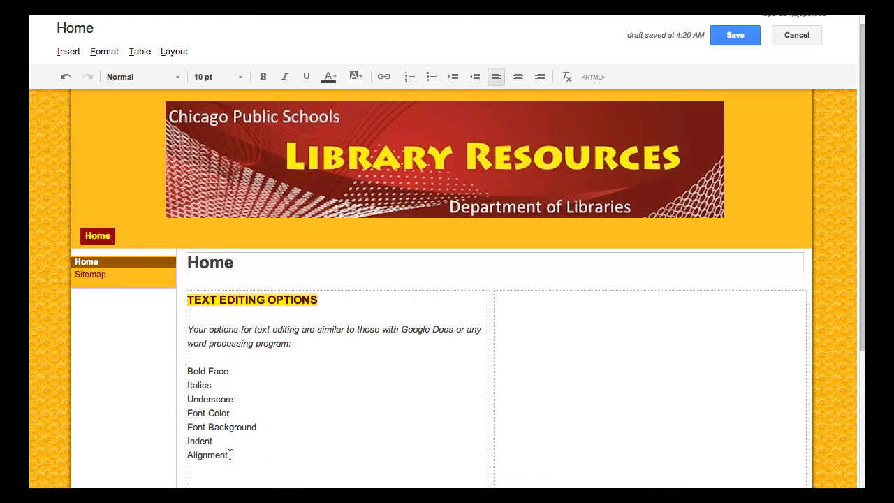
Format the lines from Bold Face through Alignment as a bulleted list
left_click_drag(230, 455, 179, 369)
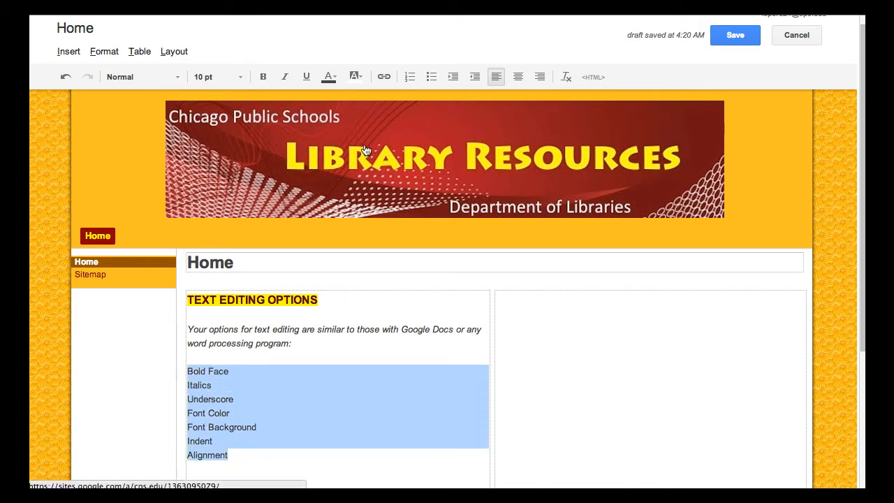
left_click(433, 77)
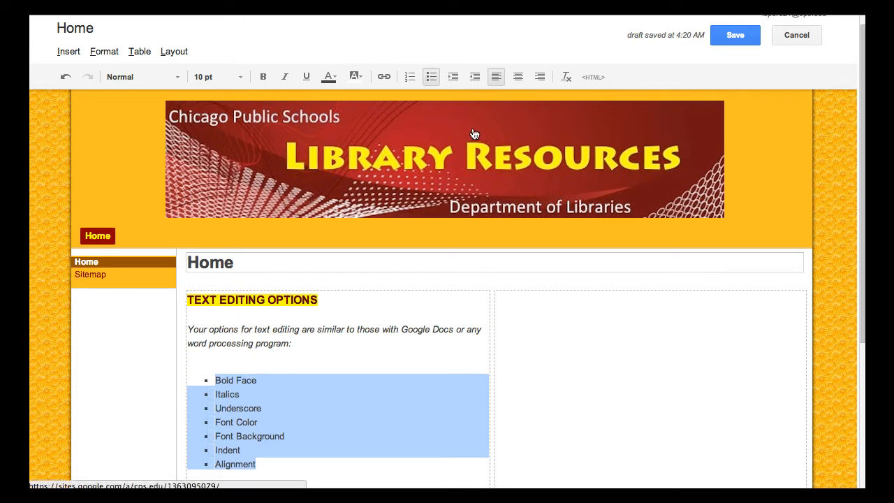
left_click(472, 80)
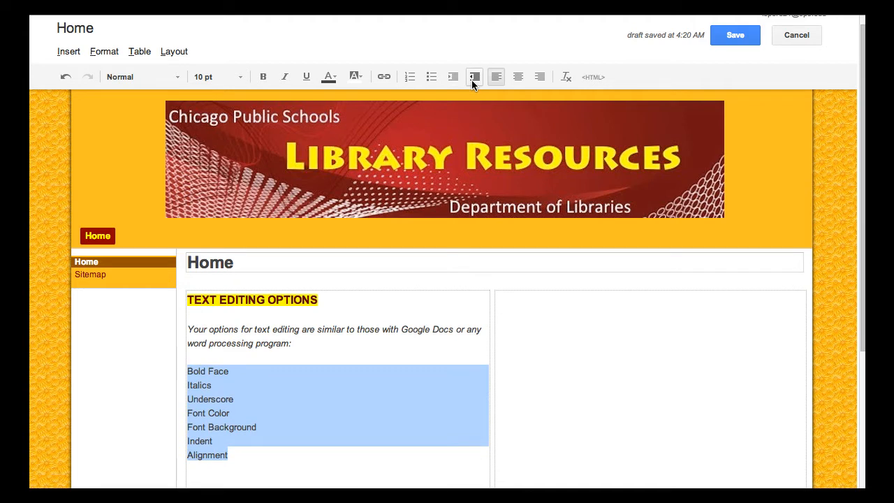
left_click(431, 82)
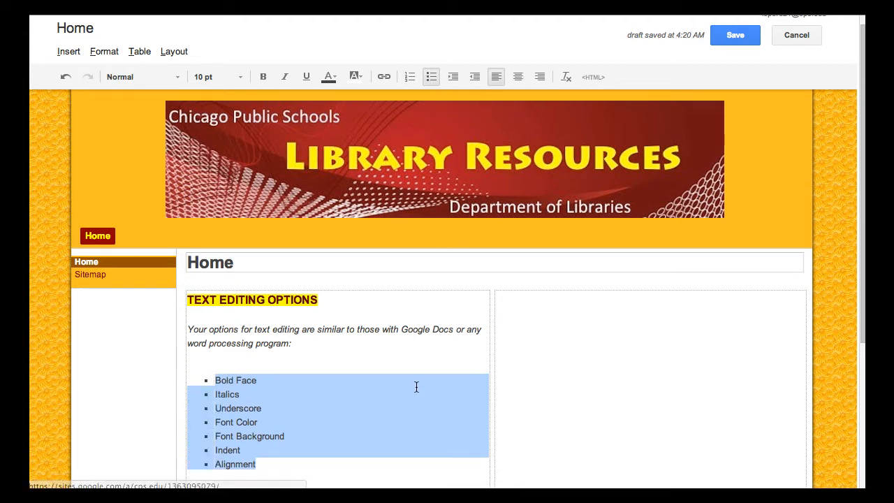
left_click(407, 360)
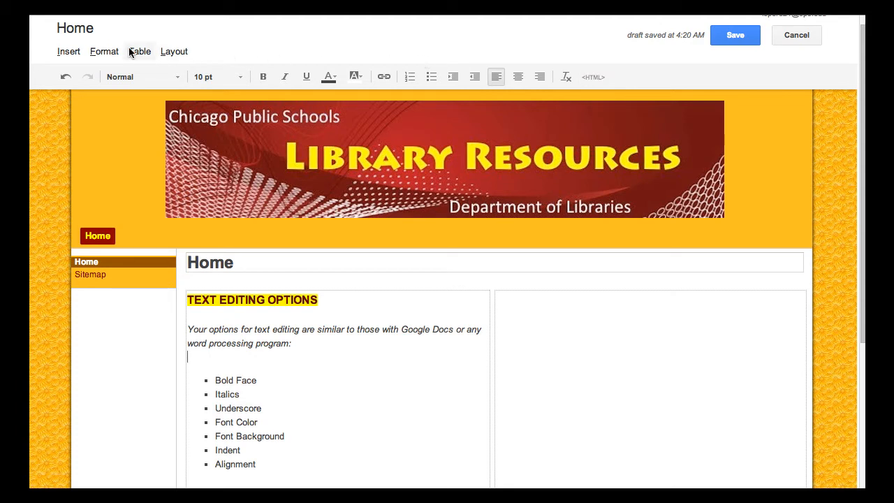
Save the edited Home page
left_click(64, 79)
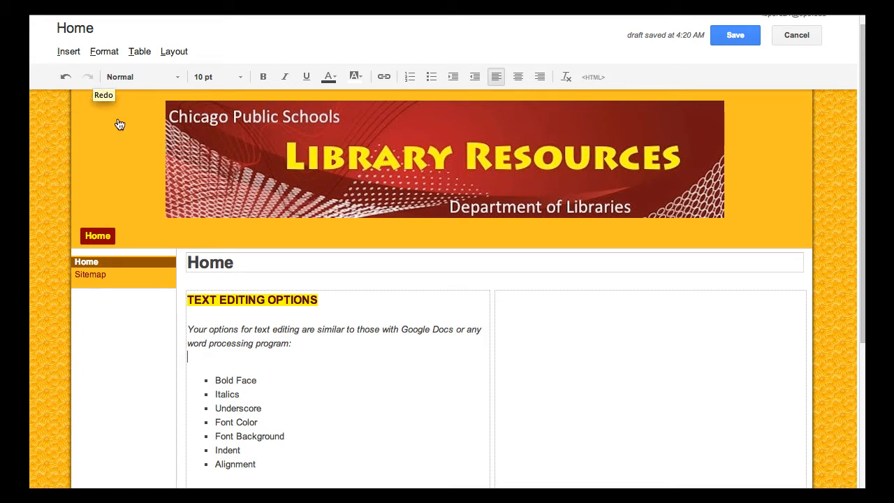
left_click(736, 37)
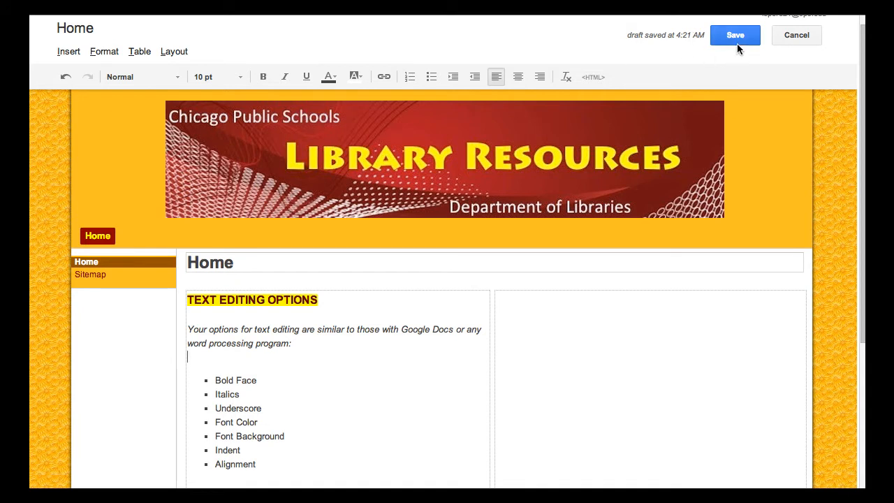
left_click(737, 36)
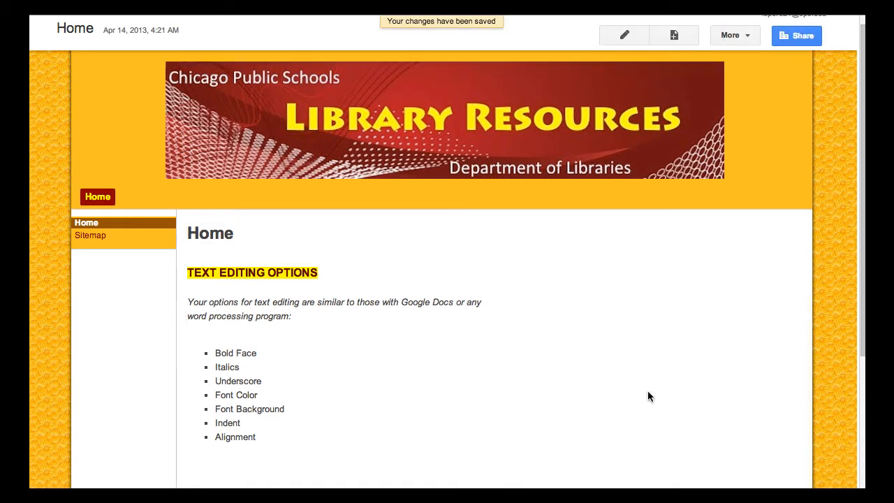
scroll(649, 396, "down", 3)
scroll(648, 396, "up", 2)
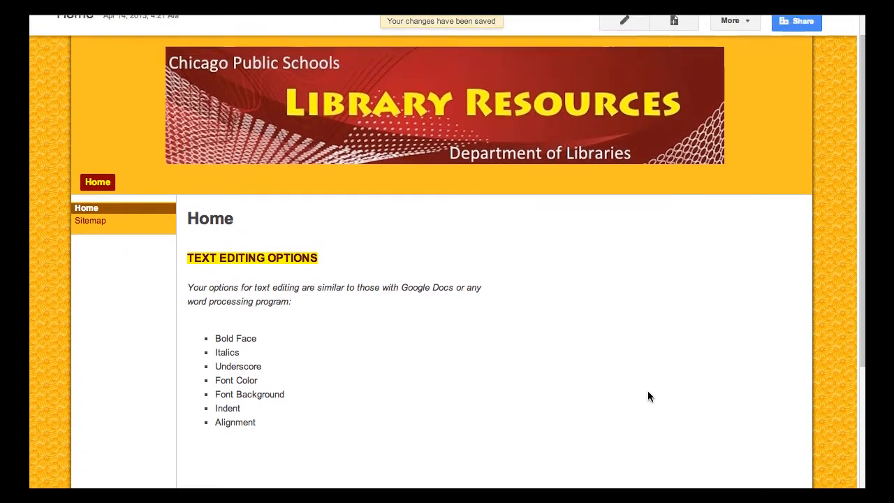
scroll(648, 396, "down", 1)
scroll(648, 396, "up", 2)
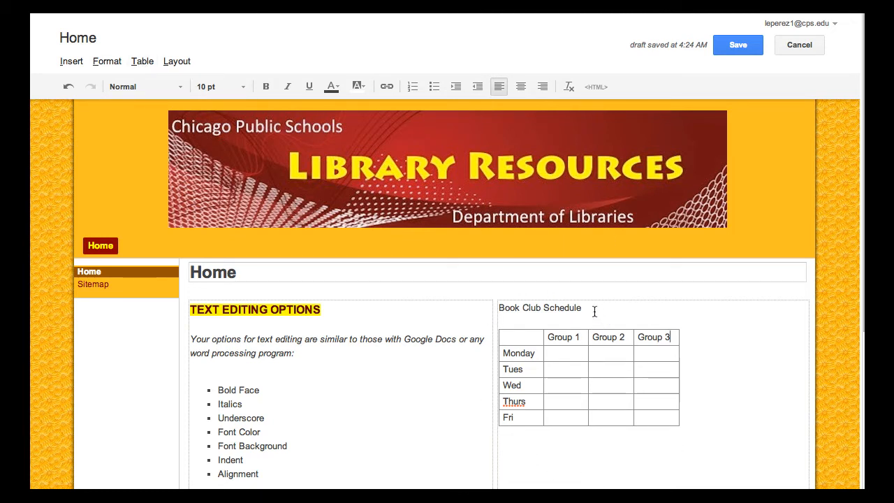
Make the Book Club Schedule title above the table bold and set it to 12 pt
left_click_drag(594, 307, 497, 307)
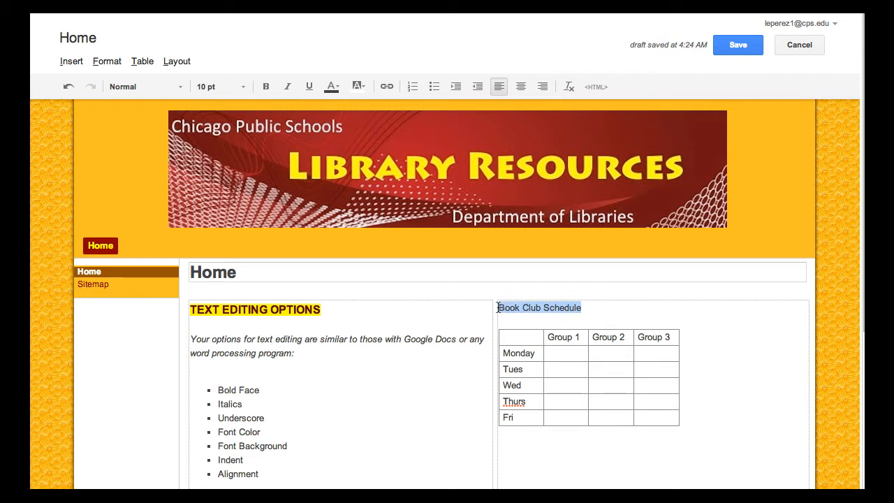
left_click(267, 86)
left_click(242, 87)
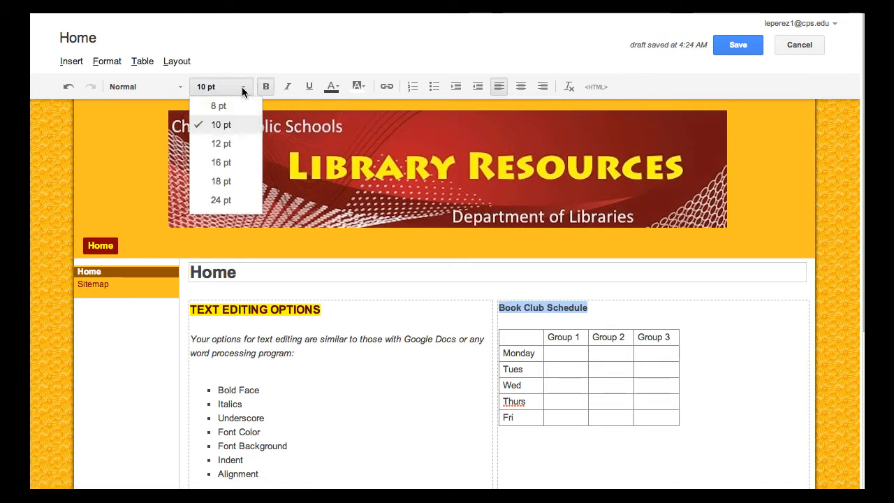
left_click(240, 144)
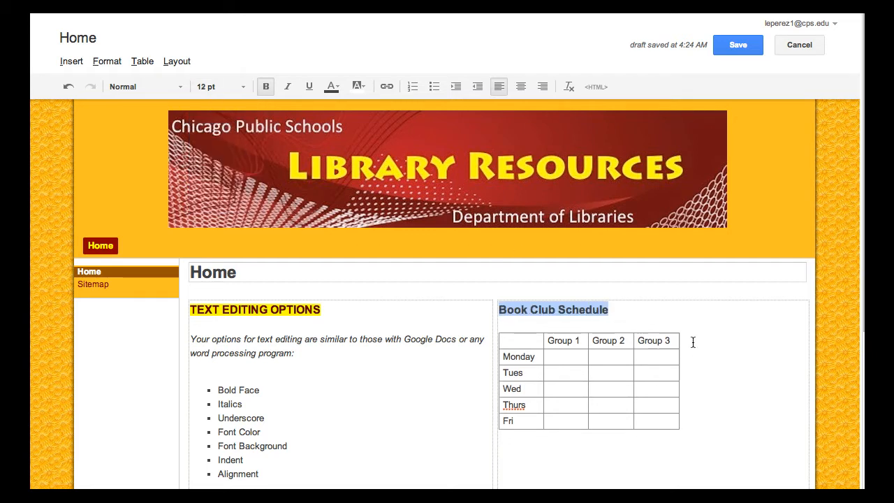
left_click(673, 321)
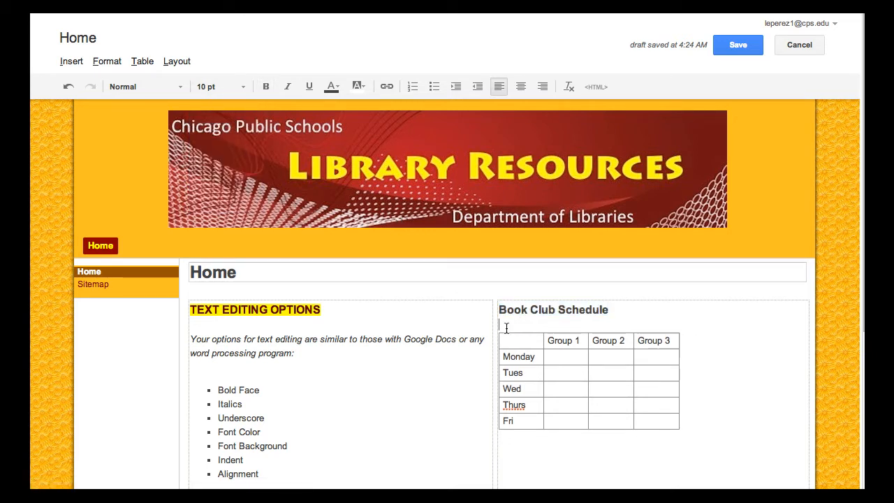
left_click(147, 61)
mouse_move(149, 85)
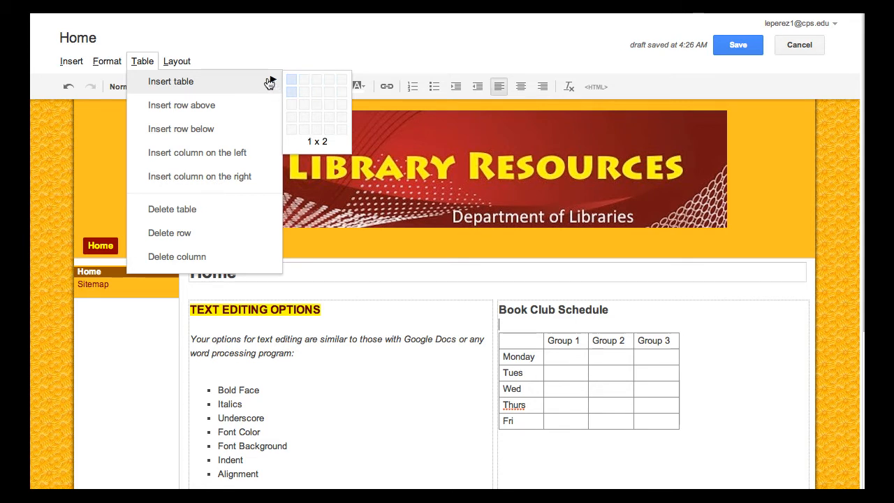
left_click(293, 39)
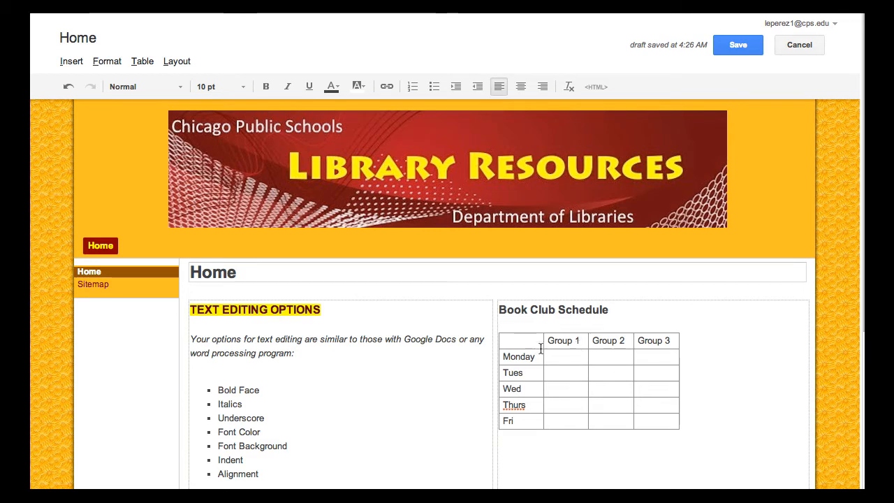
Make the Group 1, Group 2 and Group 3 headings in the Book Club Schedule table bold
left_click_drag(549, 340, 679, 341)
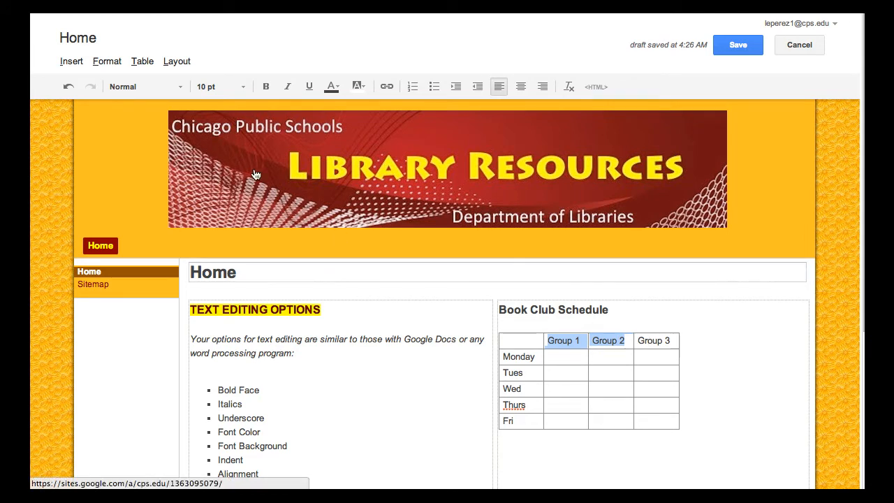
left_click(264, 91)
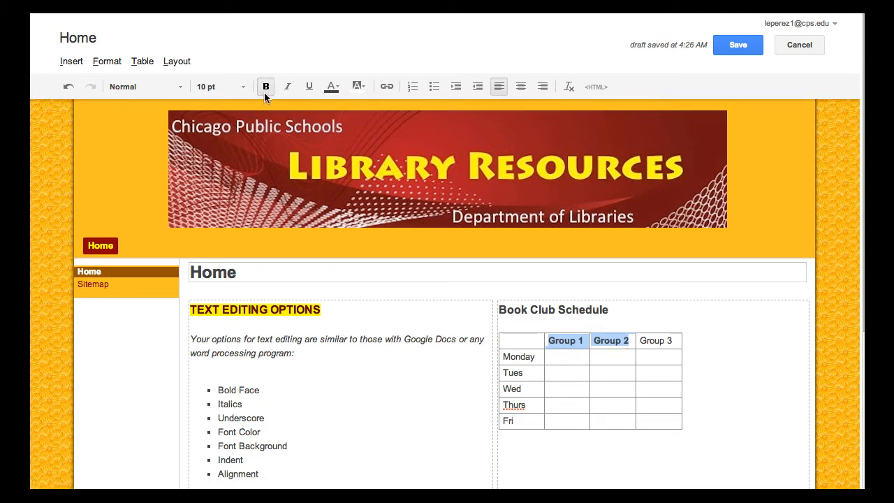
left_click(641, 340)
left_click_drag(641, 340, 678, 340)
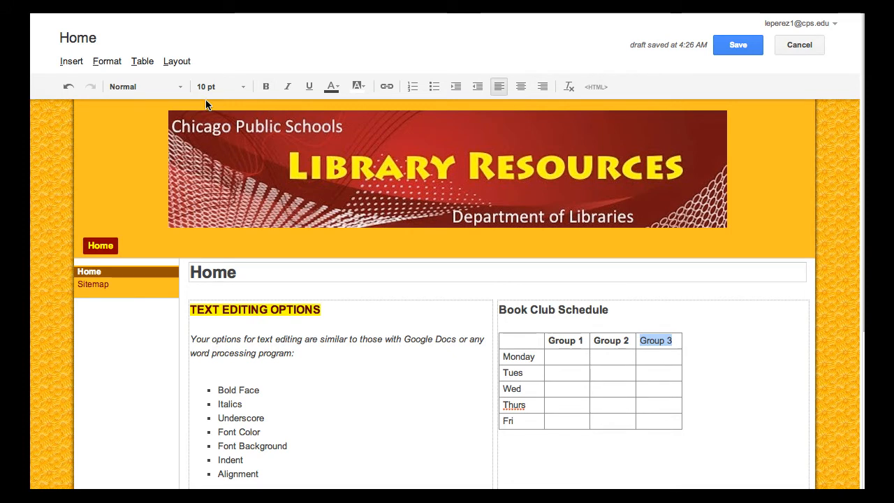
left_click(264, 88)
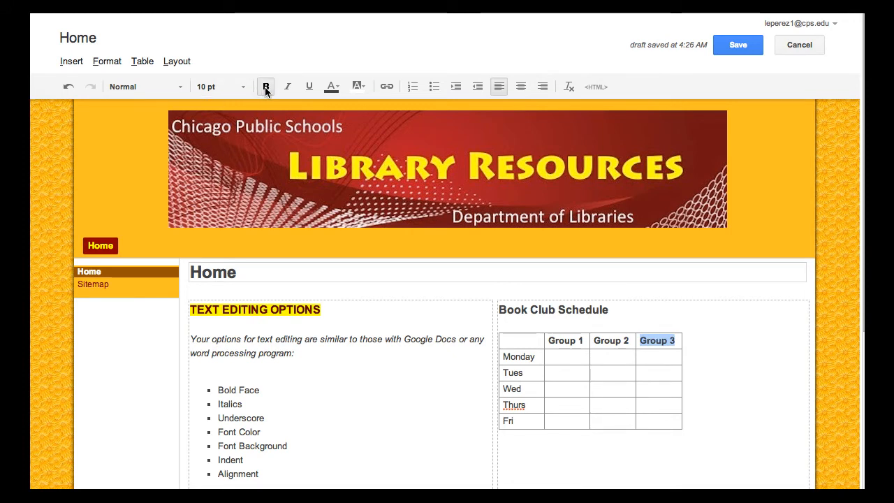
left_click(612, 421)
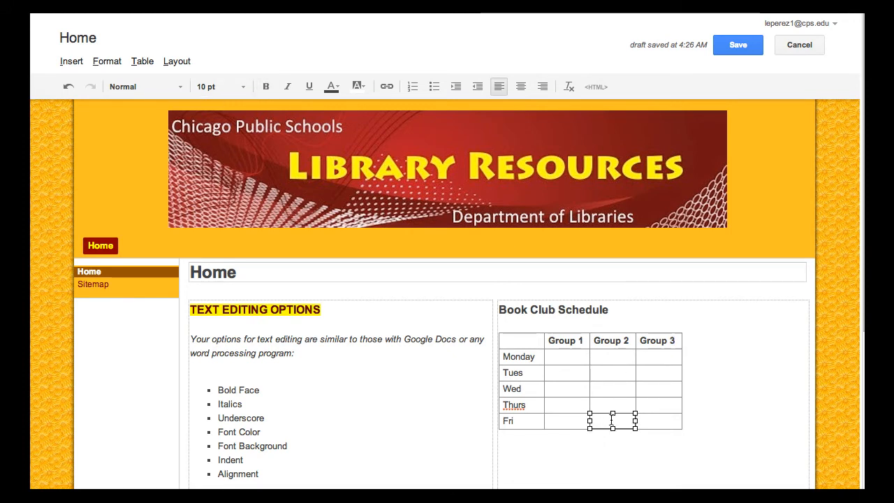
left_click(144, 60)
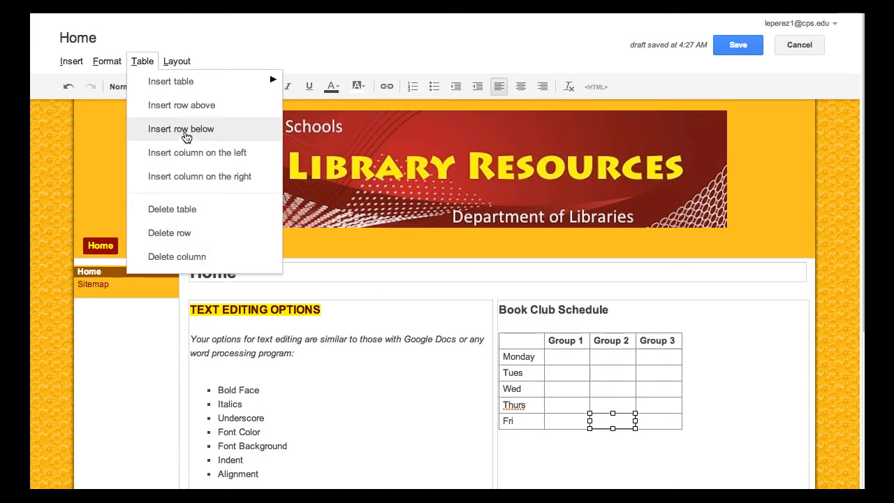
mouse_move(196, 83)
left_click(295, 33)
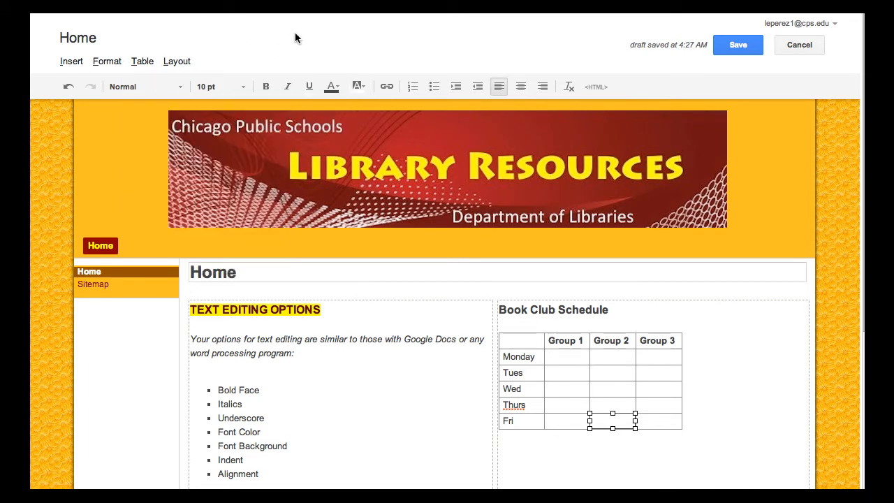
Widen the day column and the three Group columns of the Book Club Schedule table
left_click(531, 357)
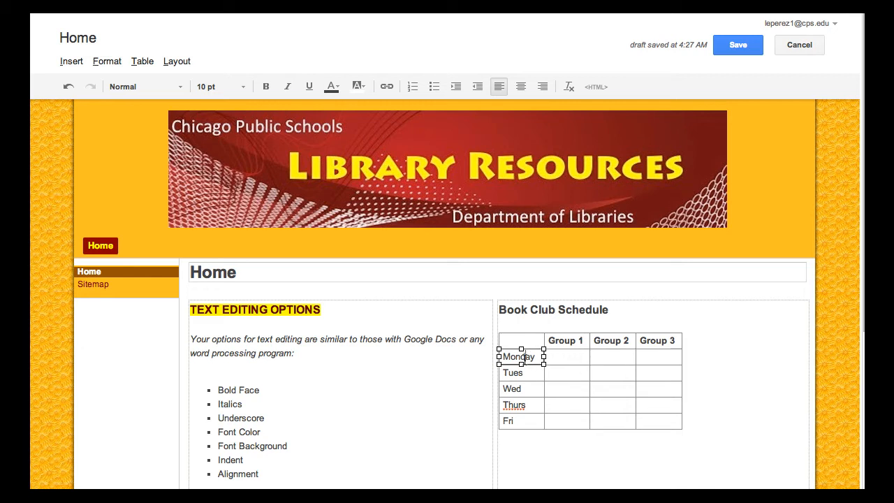
left_click_drag(544, 364, 766, 364)
left_click(583, 361)
left_click(628, 361)
left_click(713, 362)
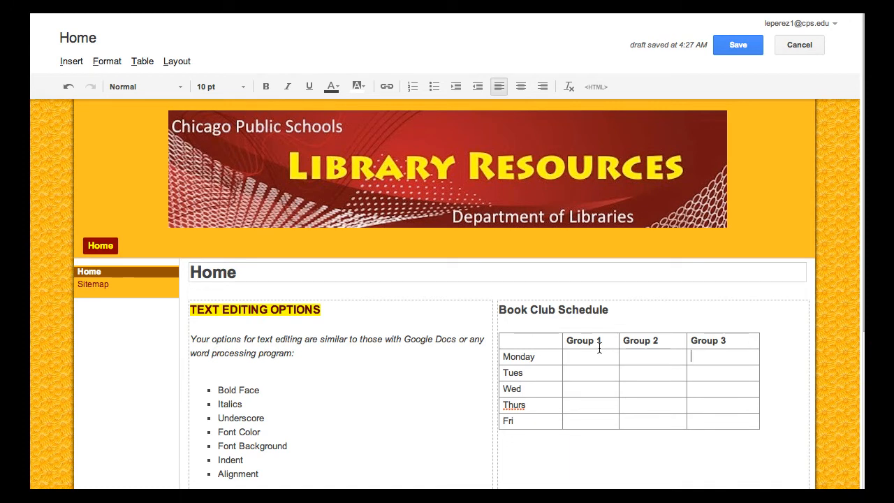
scroll(599, 348, "down", 2)
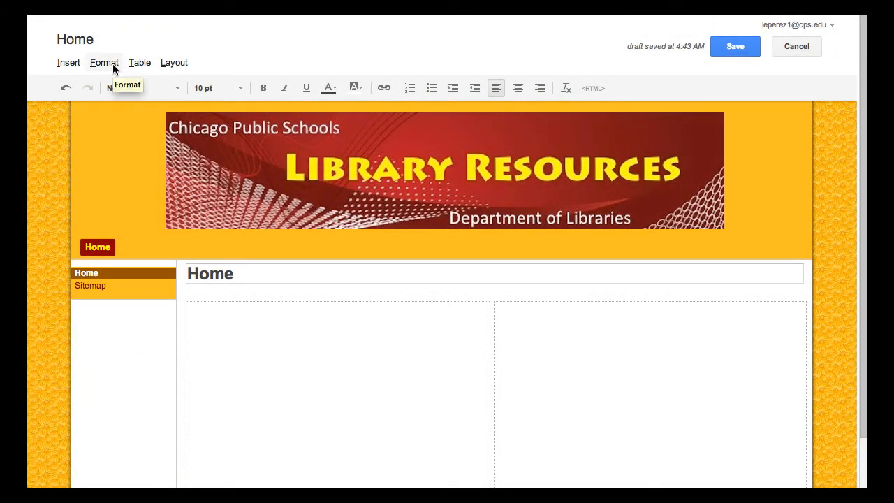
Upload appleworld.jpg from the Desktop and insert it into the first column of the Home page
left_click(113, 68)
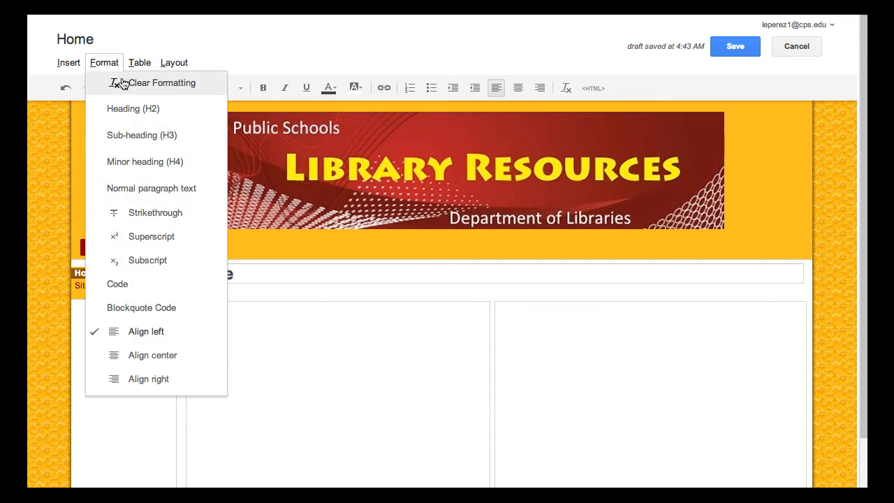
mouse_move(82, 60)
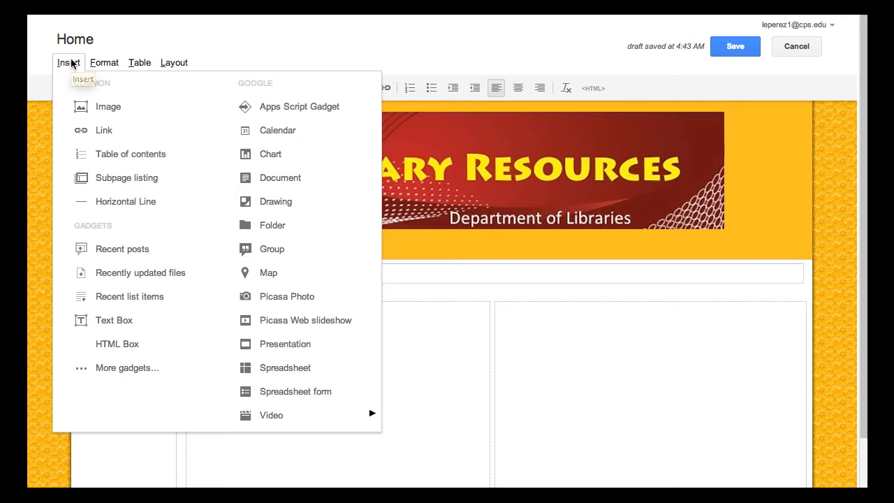
left_click(96, 118)
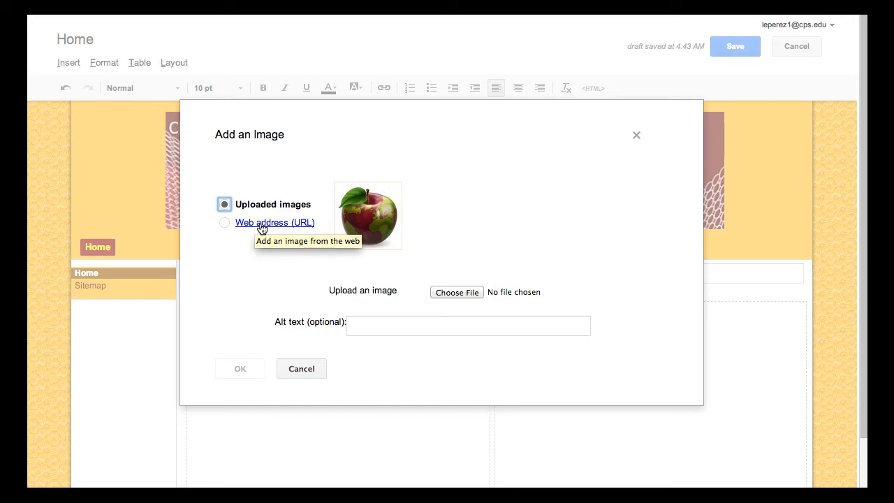
left_click(450, 292)
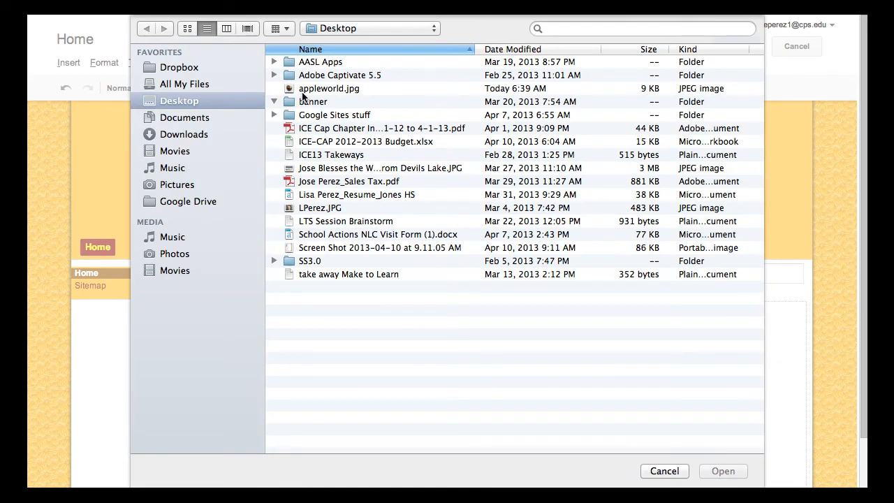
left_click(302, 91)
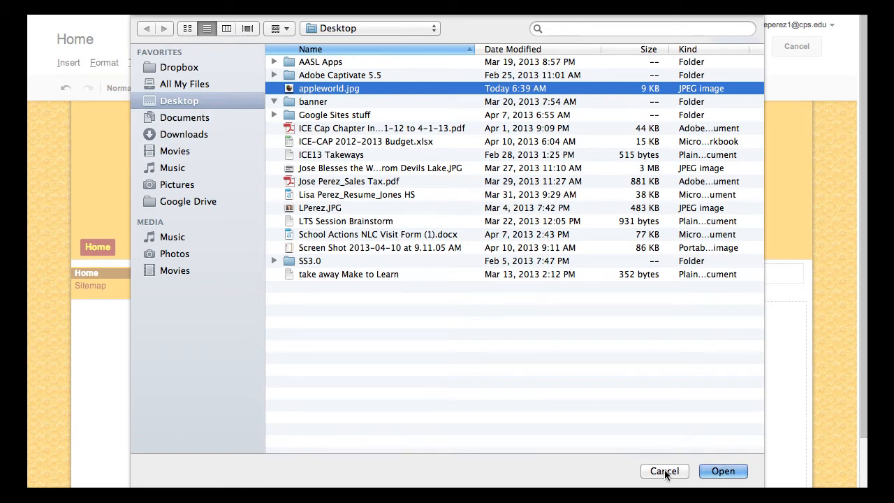
left_click(723, 471)
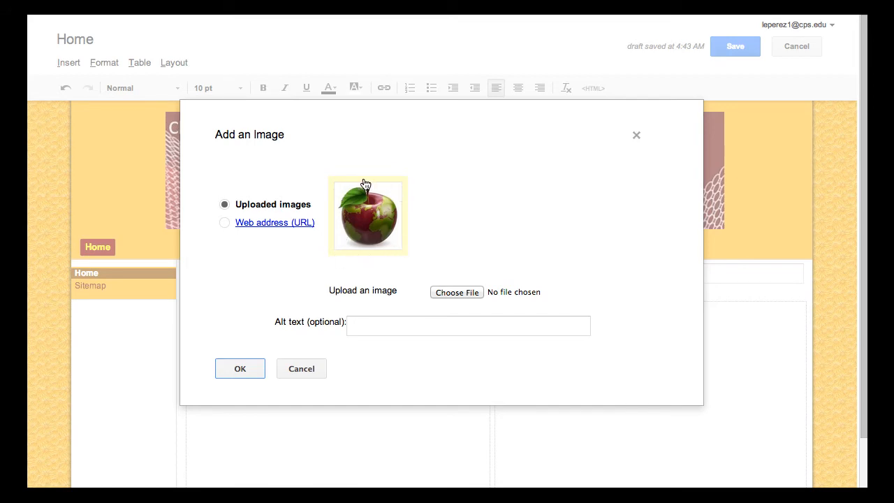
left_click(239, 368)
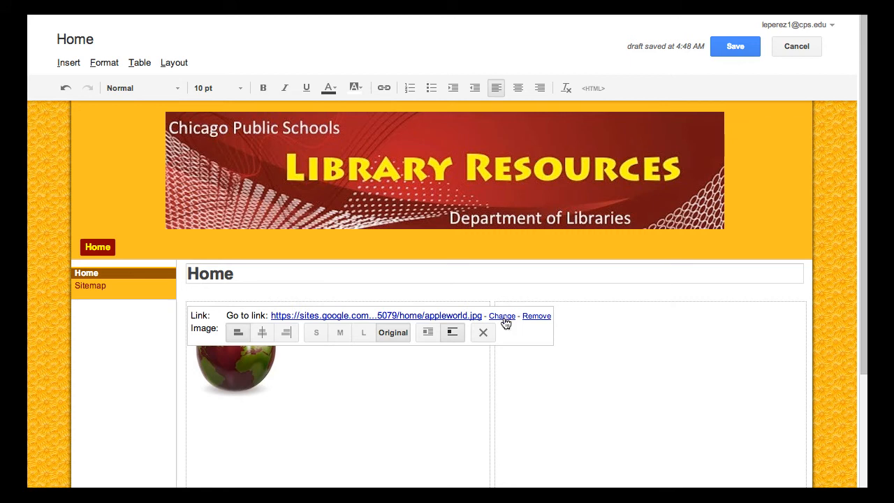
View the apple image's link settings, and try the center, right and left alignments on the image
left_click(502, 317)
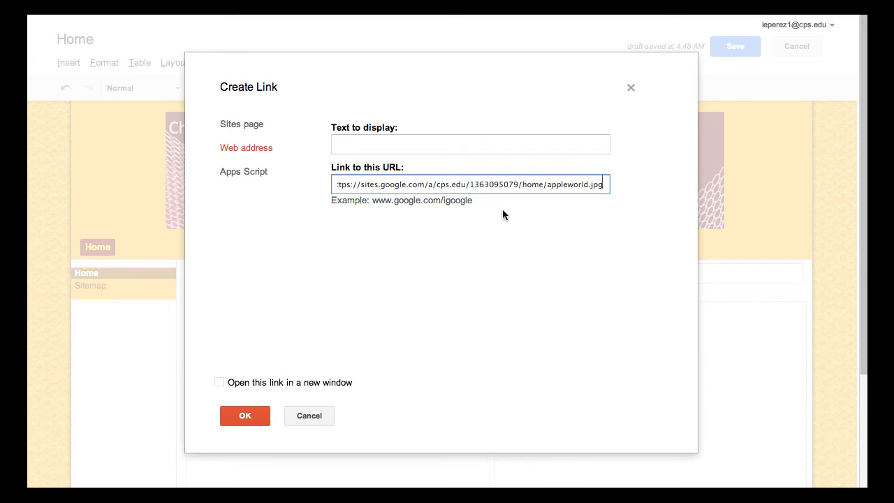
left_click(310, 416)
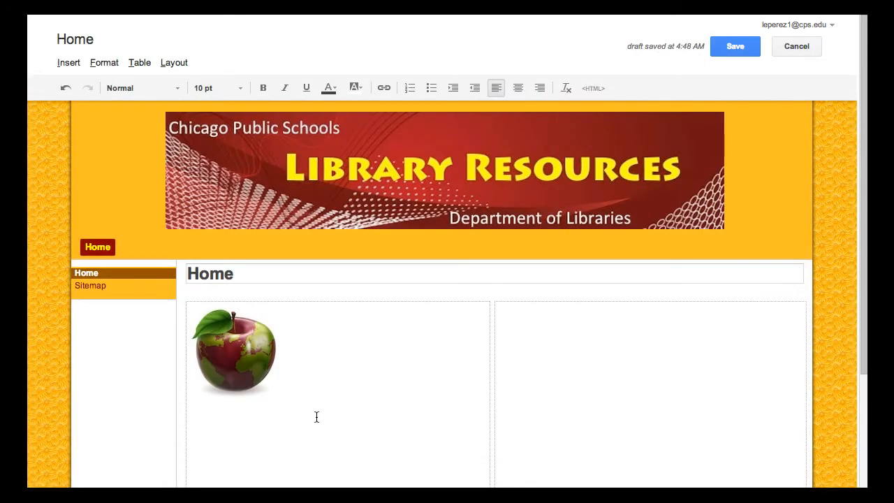
left_click(245, 356)
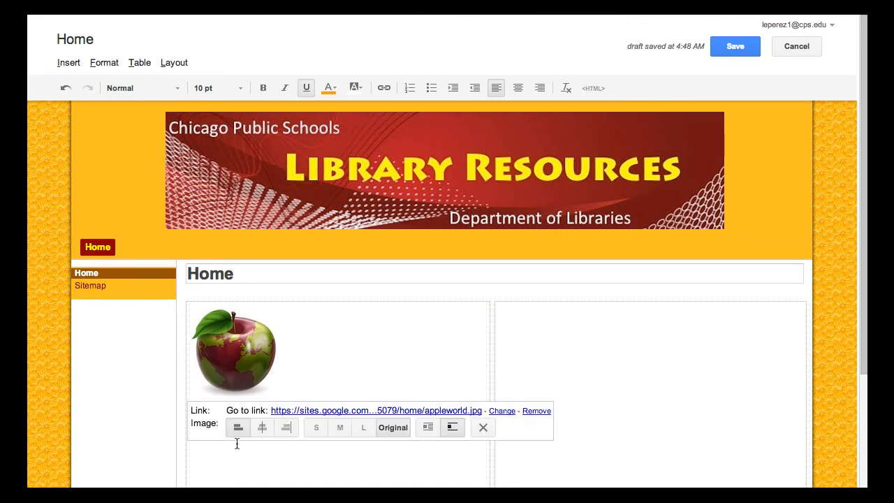
left_click(261, 426)
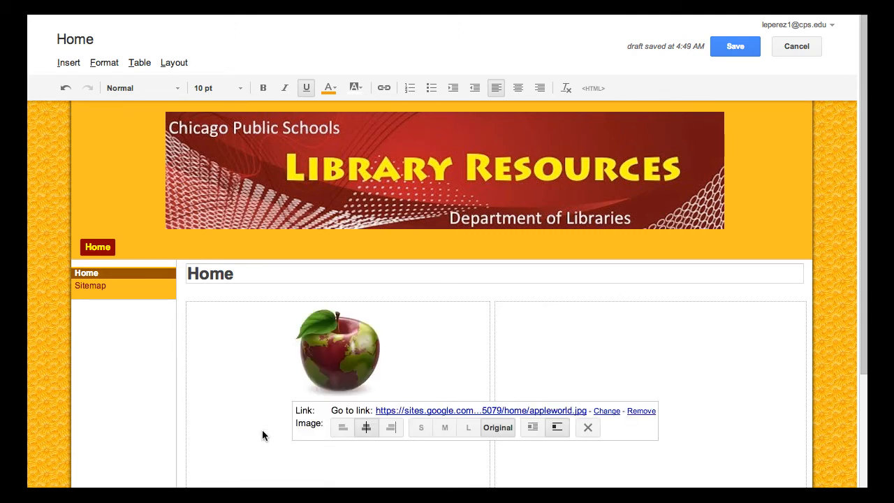
left_click(390, 427)
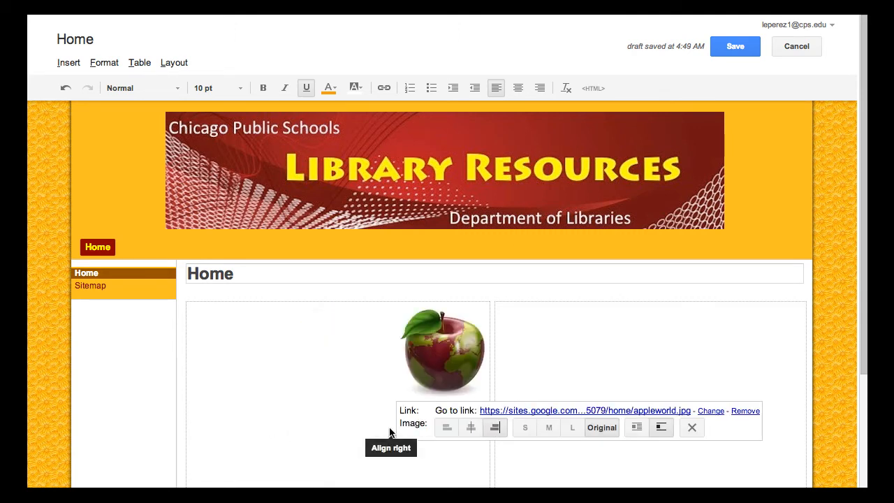
left_click(447, 428)
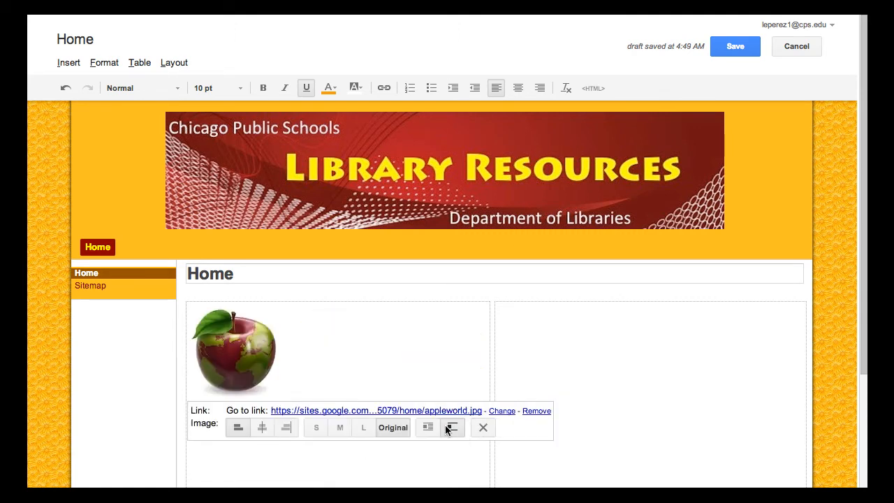
Try the small, medium, large and original sizes on the apple image, and remove it from the page
left_click(315, 427)
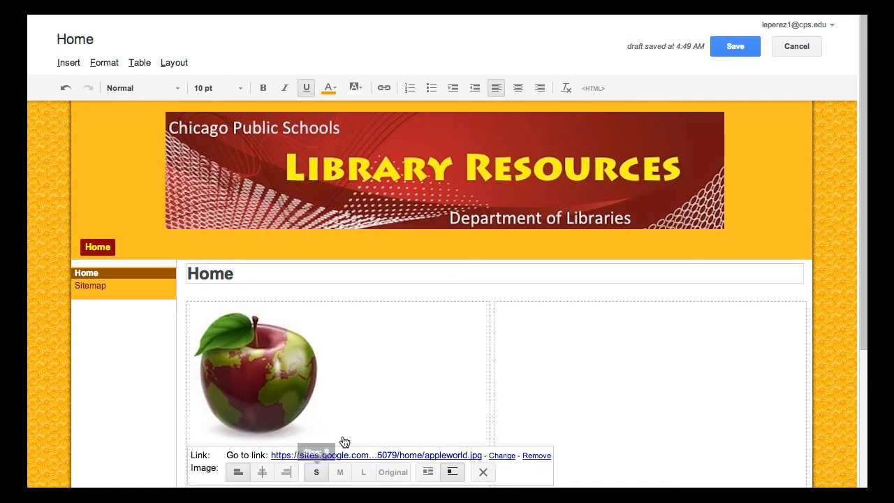
scroll(368, 418, "down", 2)
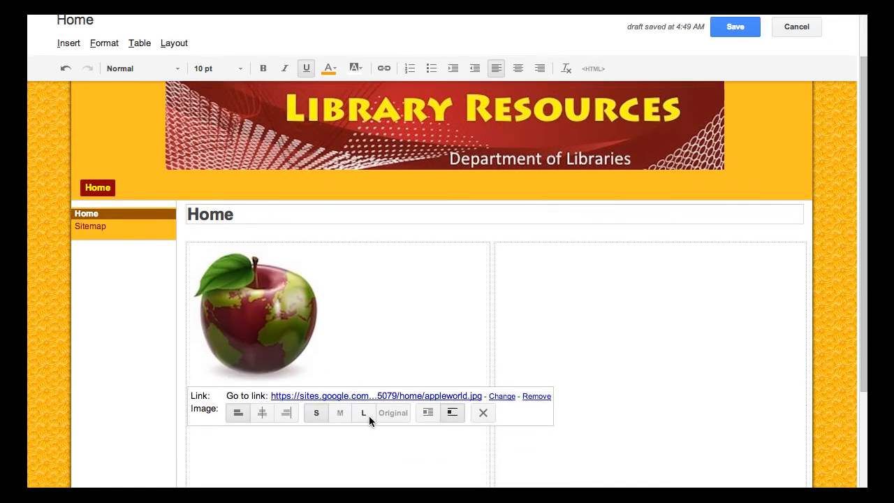
left_click(339, 413)
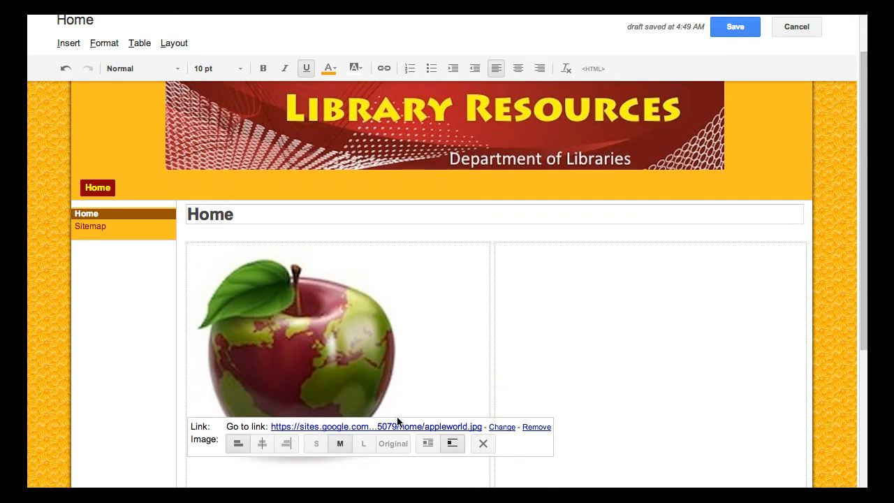
left_click(364, 445)
scroll(515, 392, "down", 3)
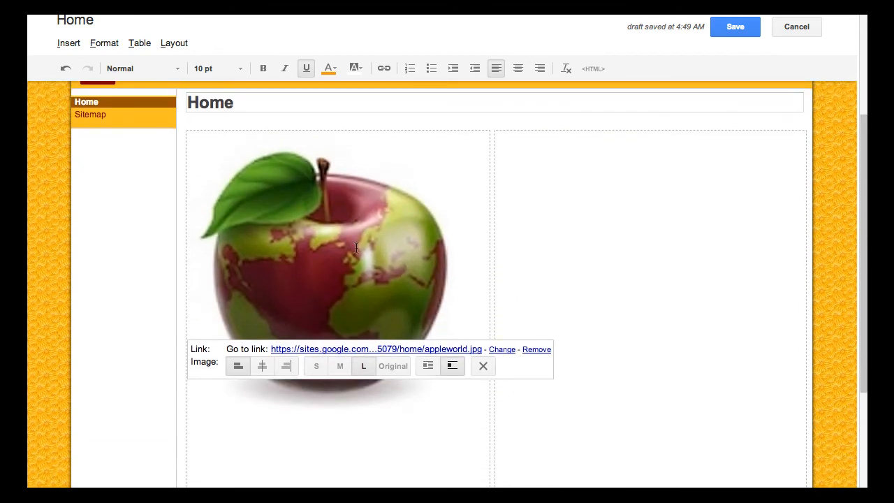
left_click(395, 368)
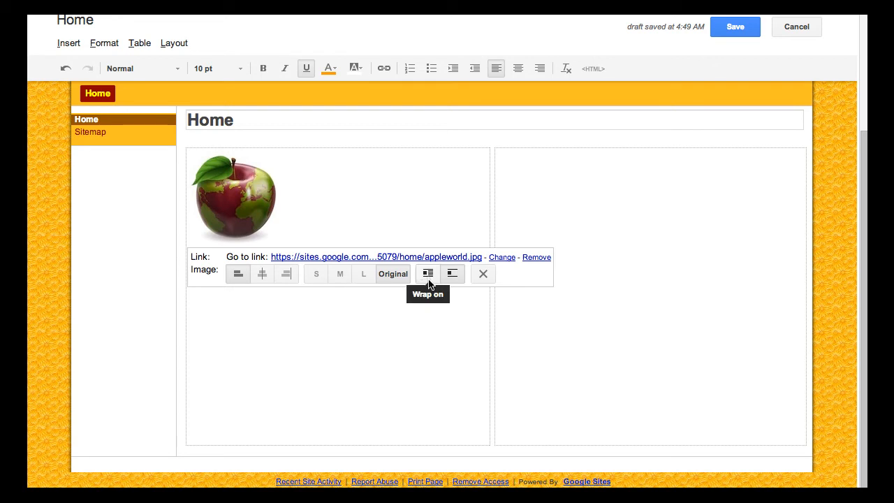
left_click(483, 274)
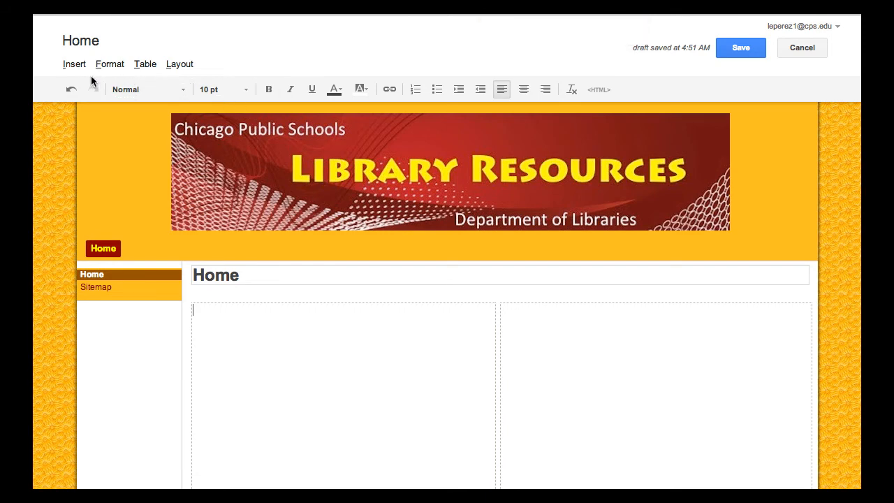
left_click(74, 65)
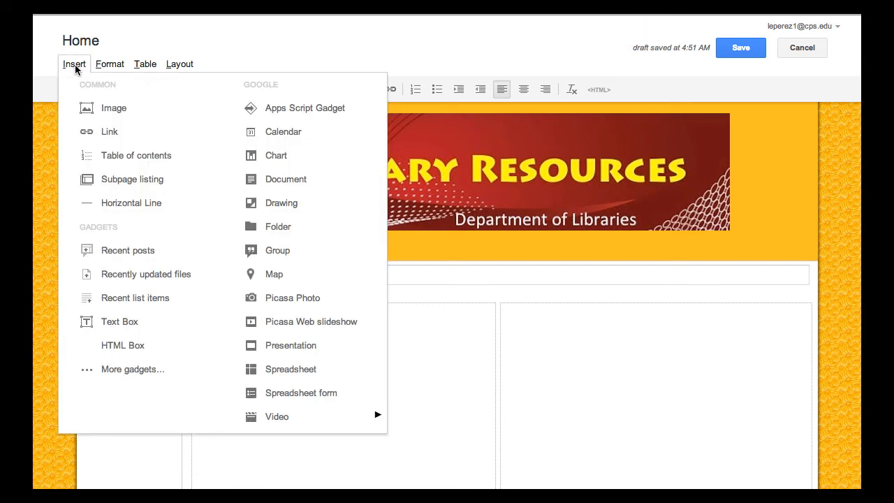
left_click(89, 142)
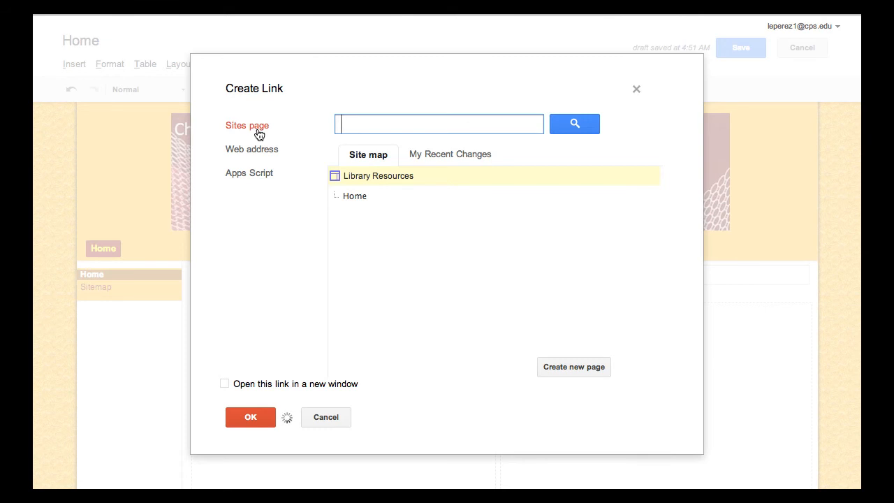
left_click(256, 175)
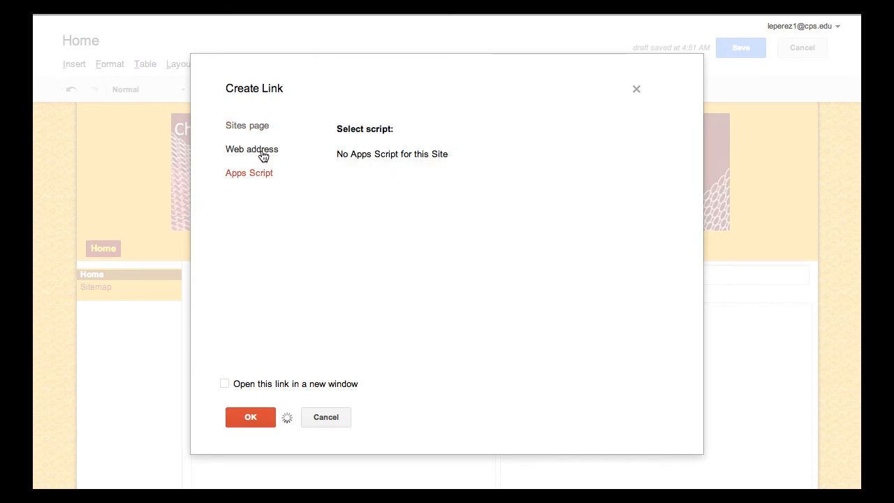
left_click(252, 152)
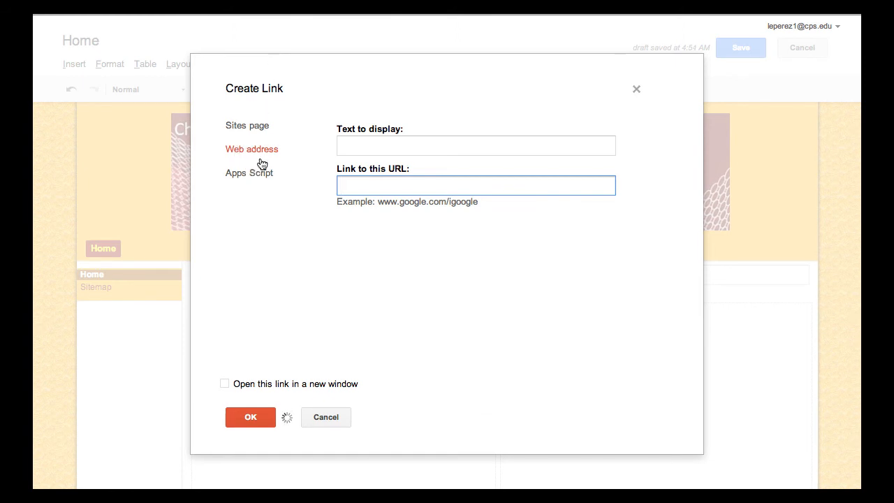
left_click(357, 144)
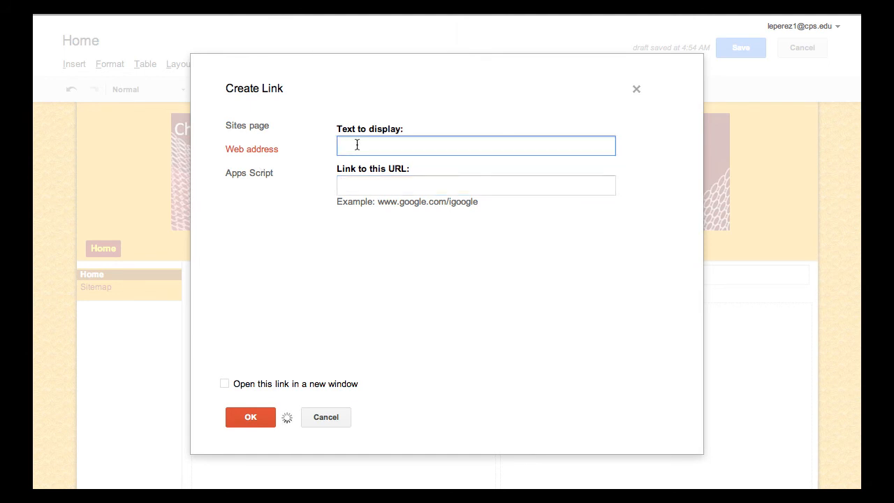
type("Online Dat")
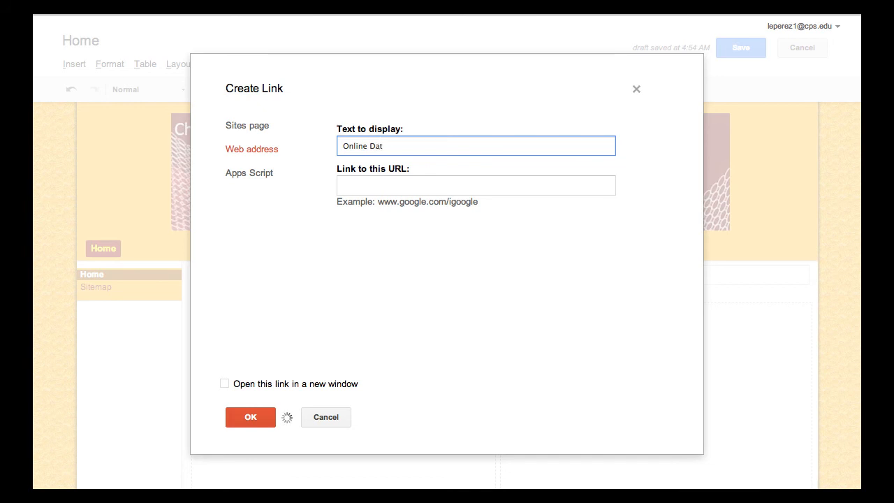
type("abases")
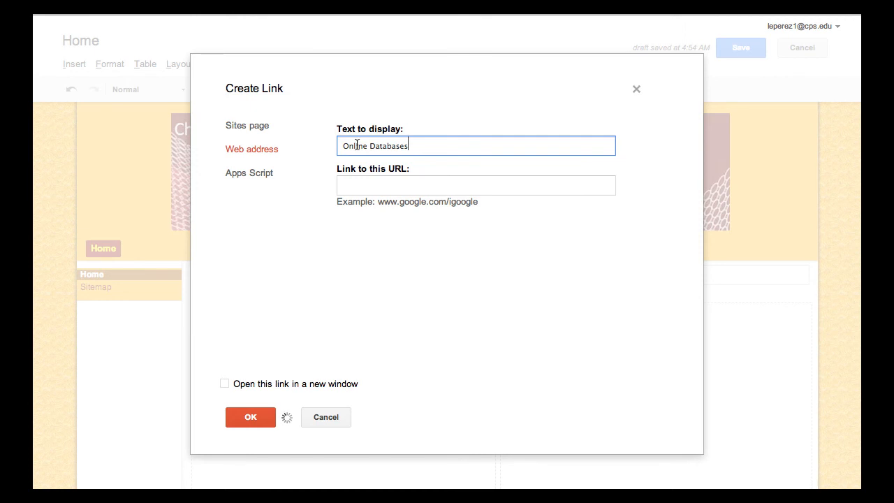
left_click(358, 187)
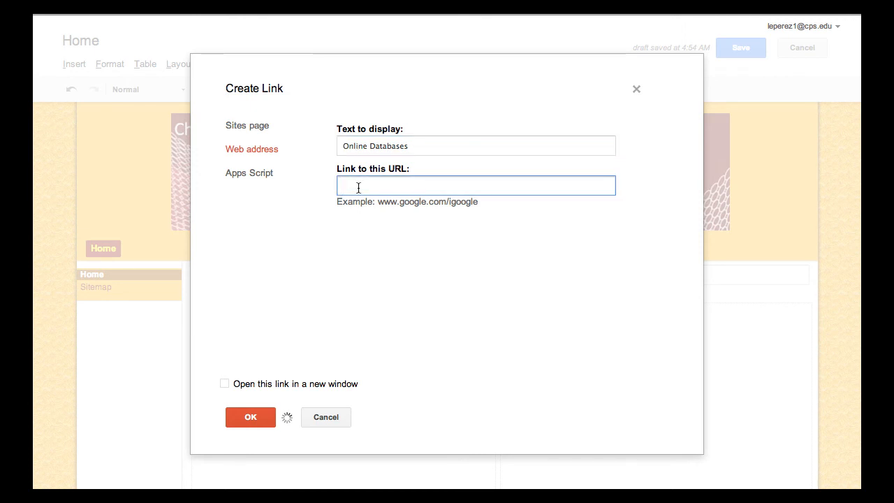
type("http://www2.youseemore.com/cps/linkinclude.asp")
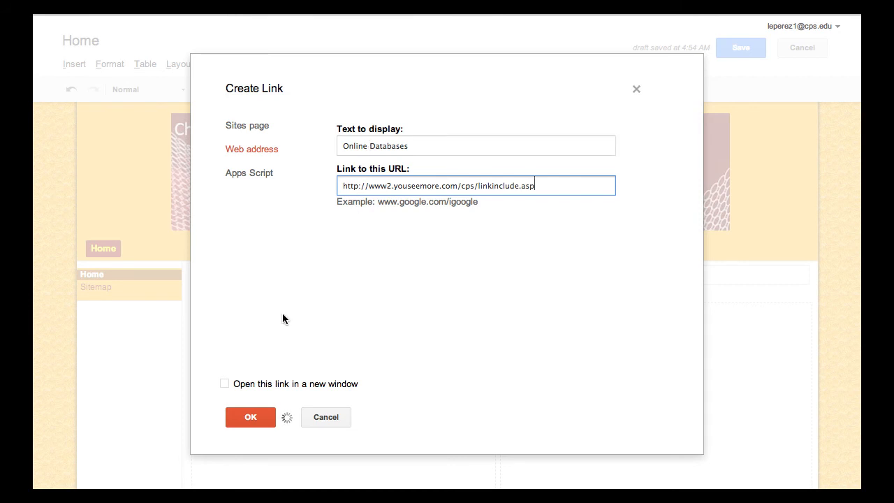
left_click(224, 385)
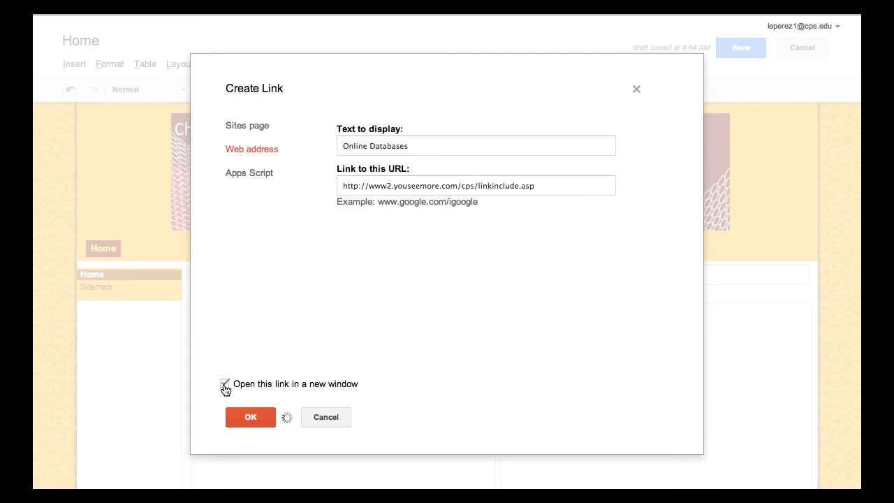
left_click(246, 417)
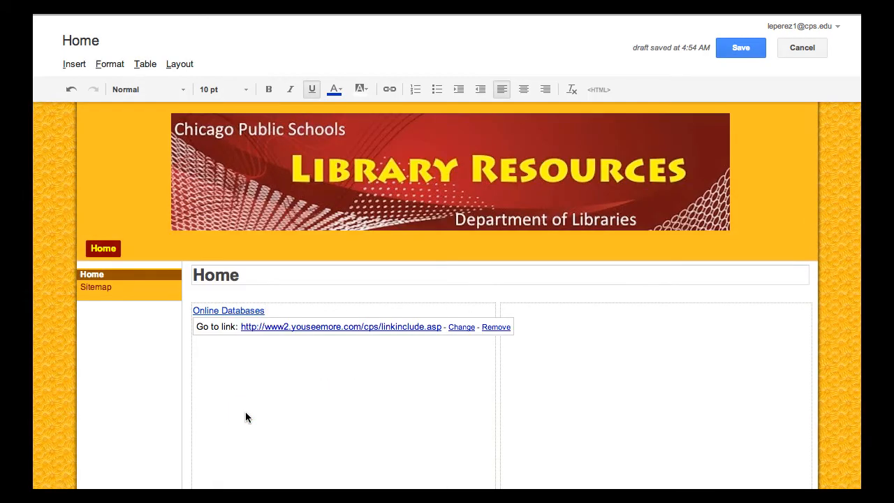
left_click(737, 52)
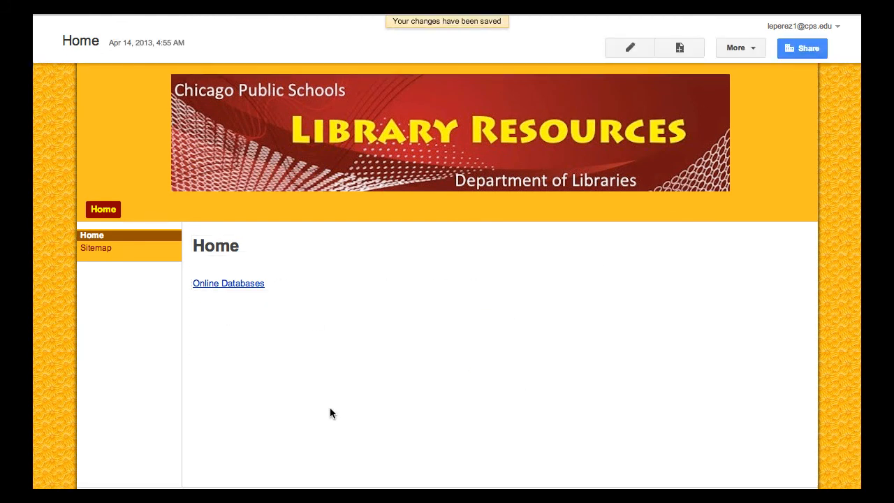
Test the Online Databases link on the saved page and look through the databases listed on the linked site
left_click(242, 285)
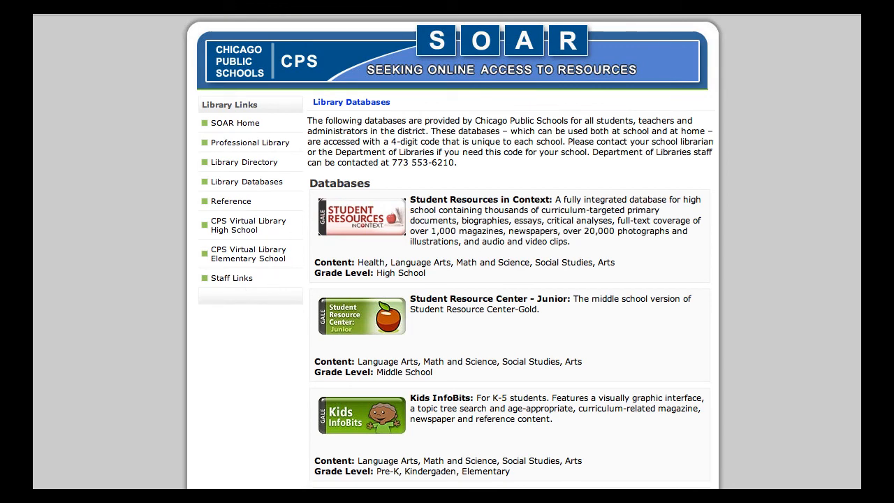
scroll(417, 266, "down", 2)
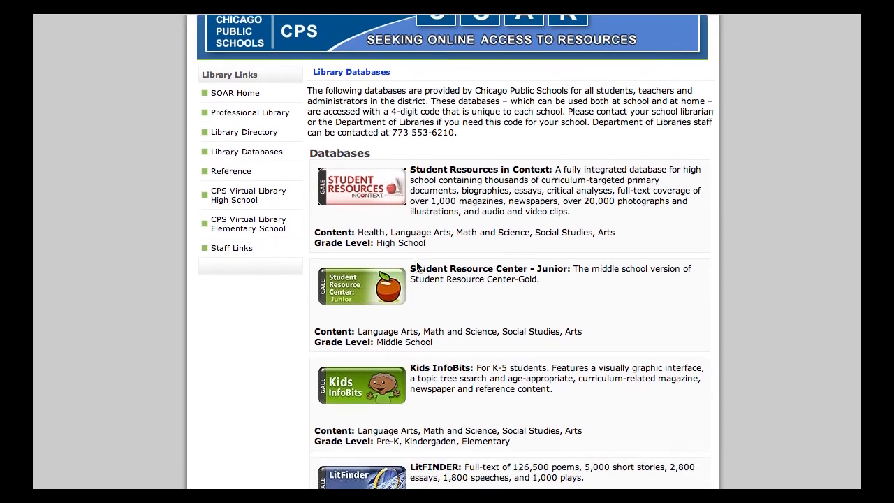
scroll(417, 265, "down", 2)
scroll(399, 408, "down", 8)
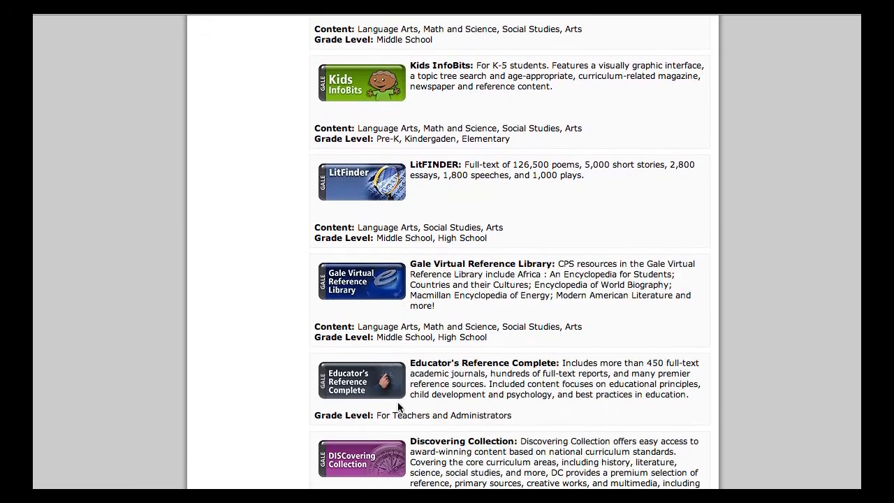
scroll(399, 407, "down", 15)
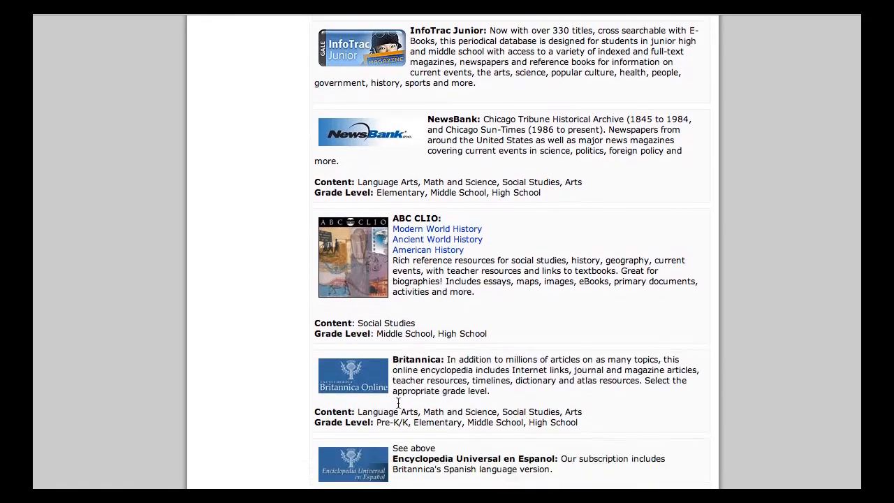
scroll(398, 403, "up", 20)
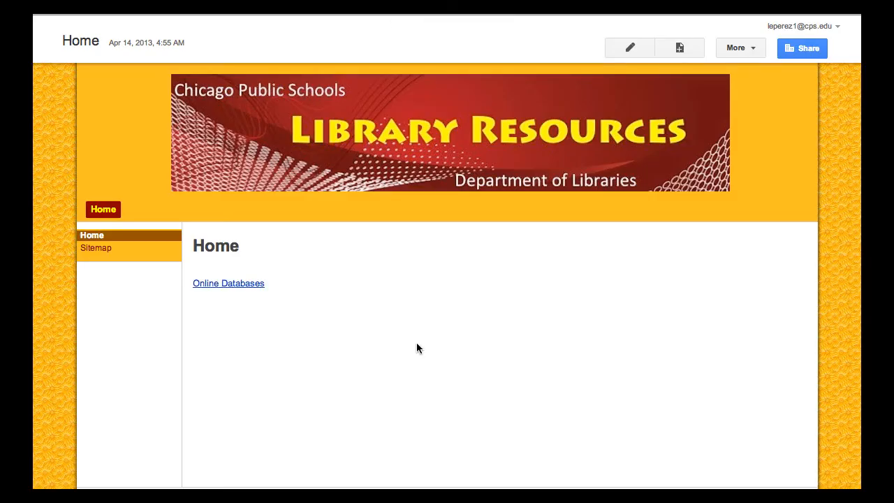
Reopen the Home page for editing and insert a horizontal line two lines below the Online Databases link
left_click(628, 49)
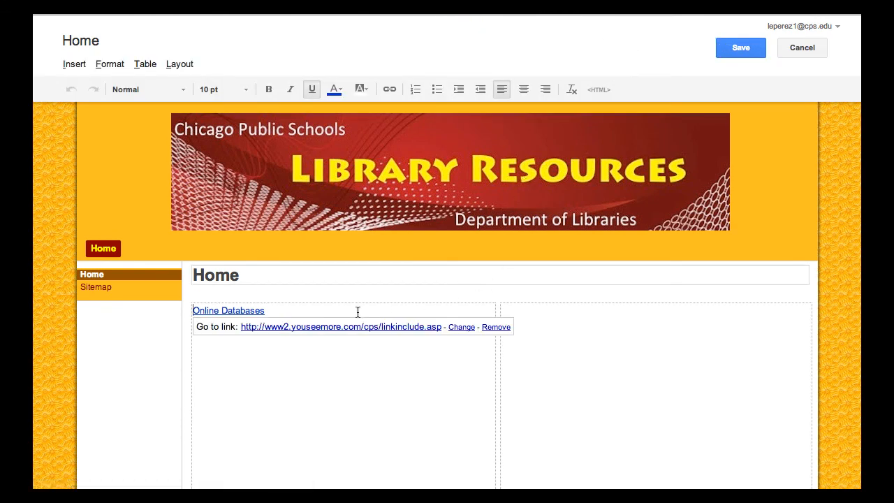
left_click(329, 312)
key("Return")
key("Return")
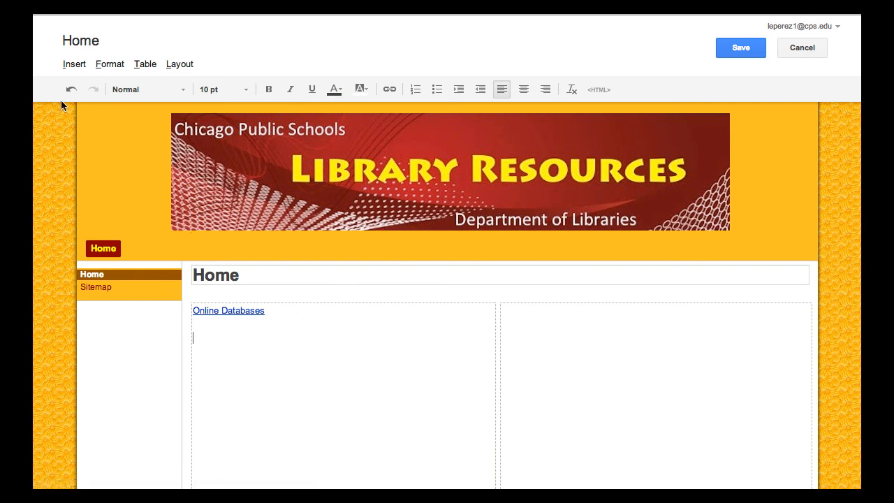
left_click(70, 65)
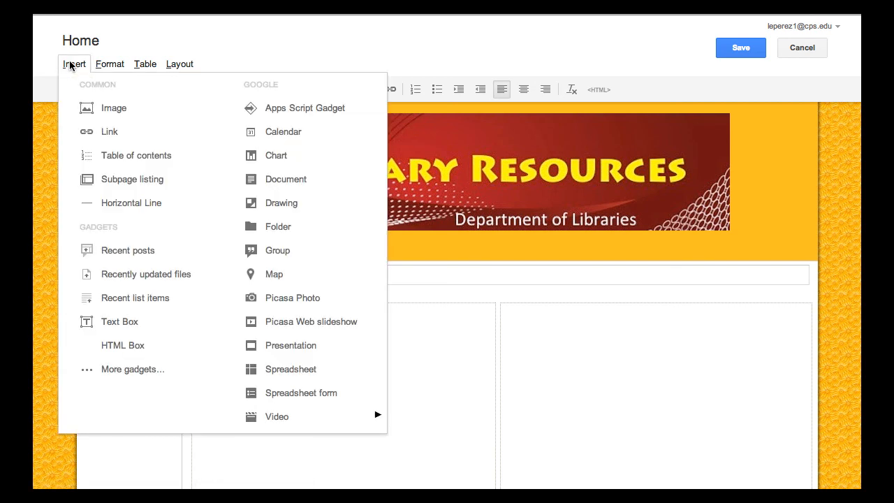
left_click(109, 203)
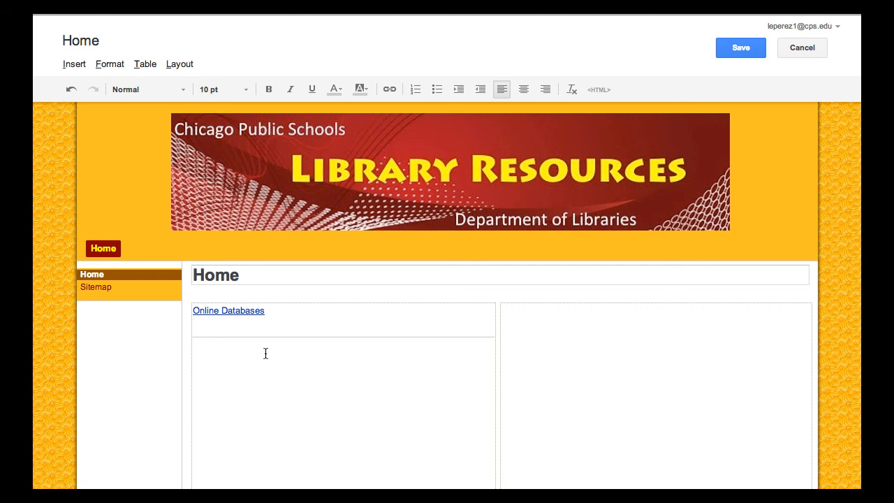
left_click(68, 71)
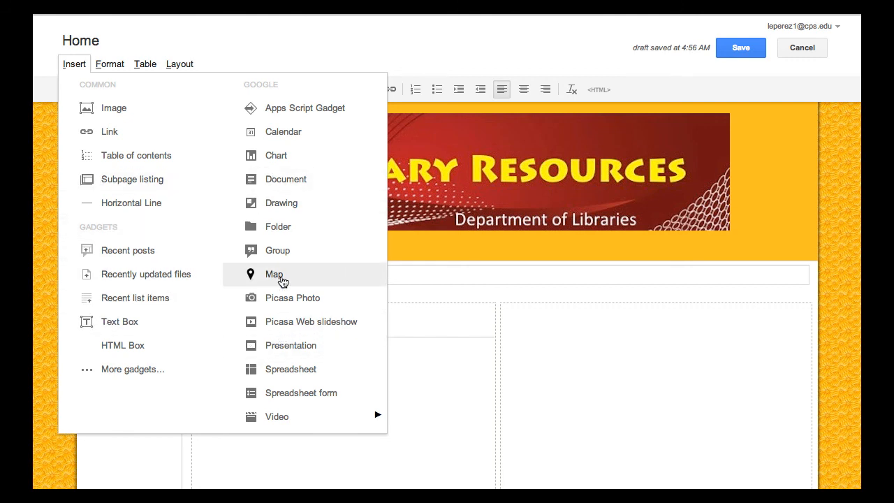
left_click(391, 43)
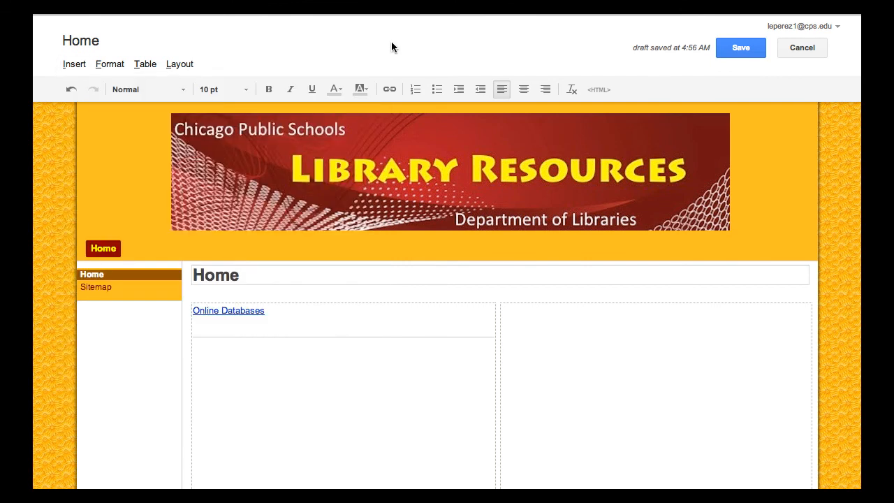